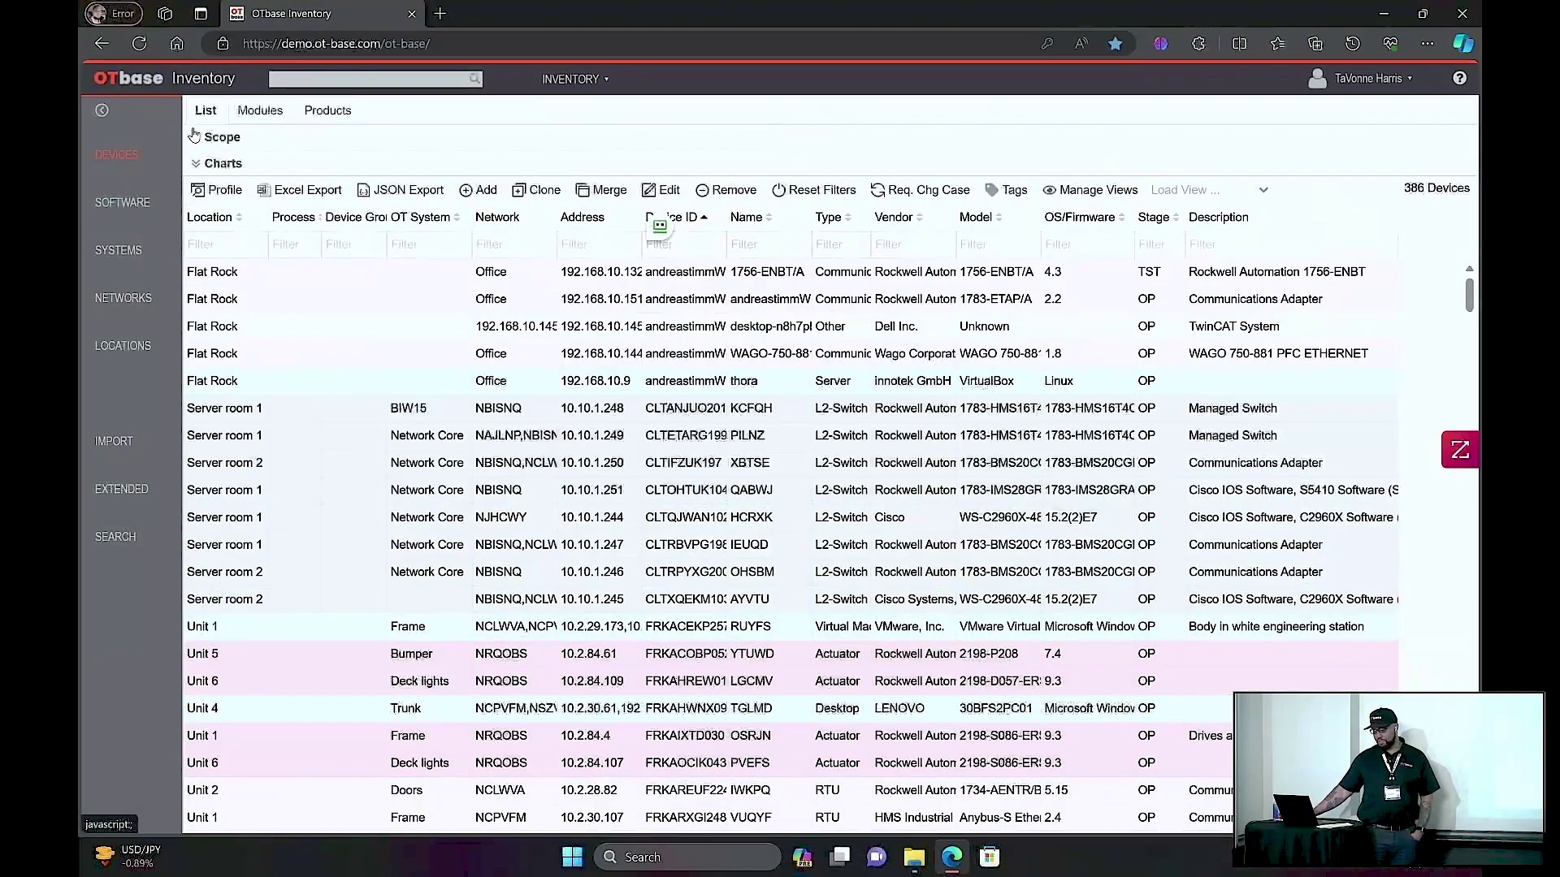
Restrict the device search scope to the Flat Rock location
click(200, 138)
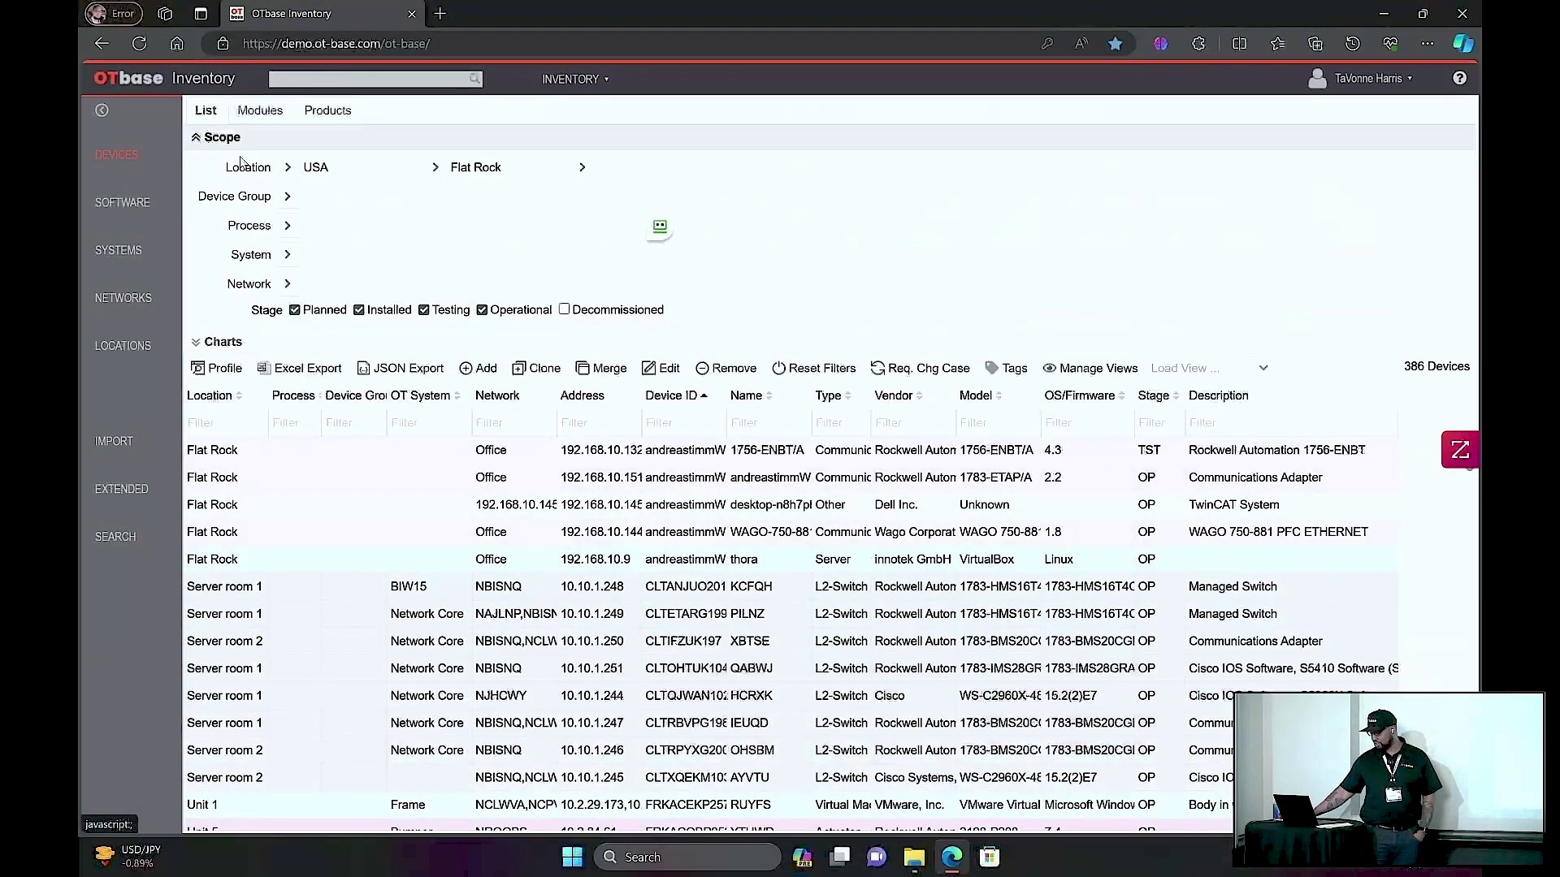
click(196, 138)
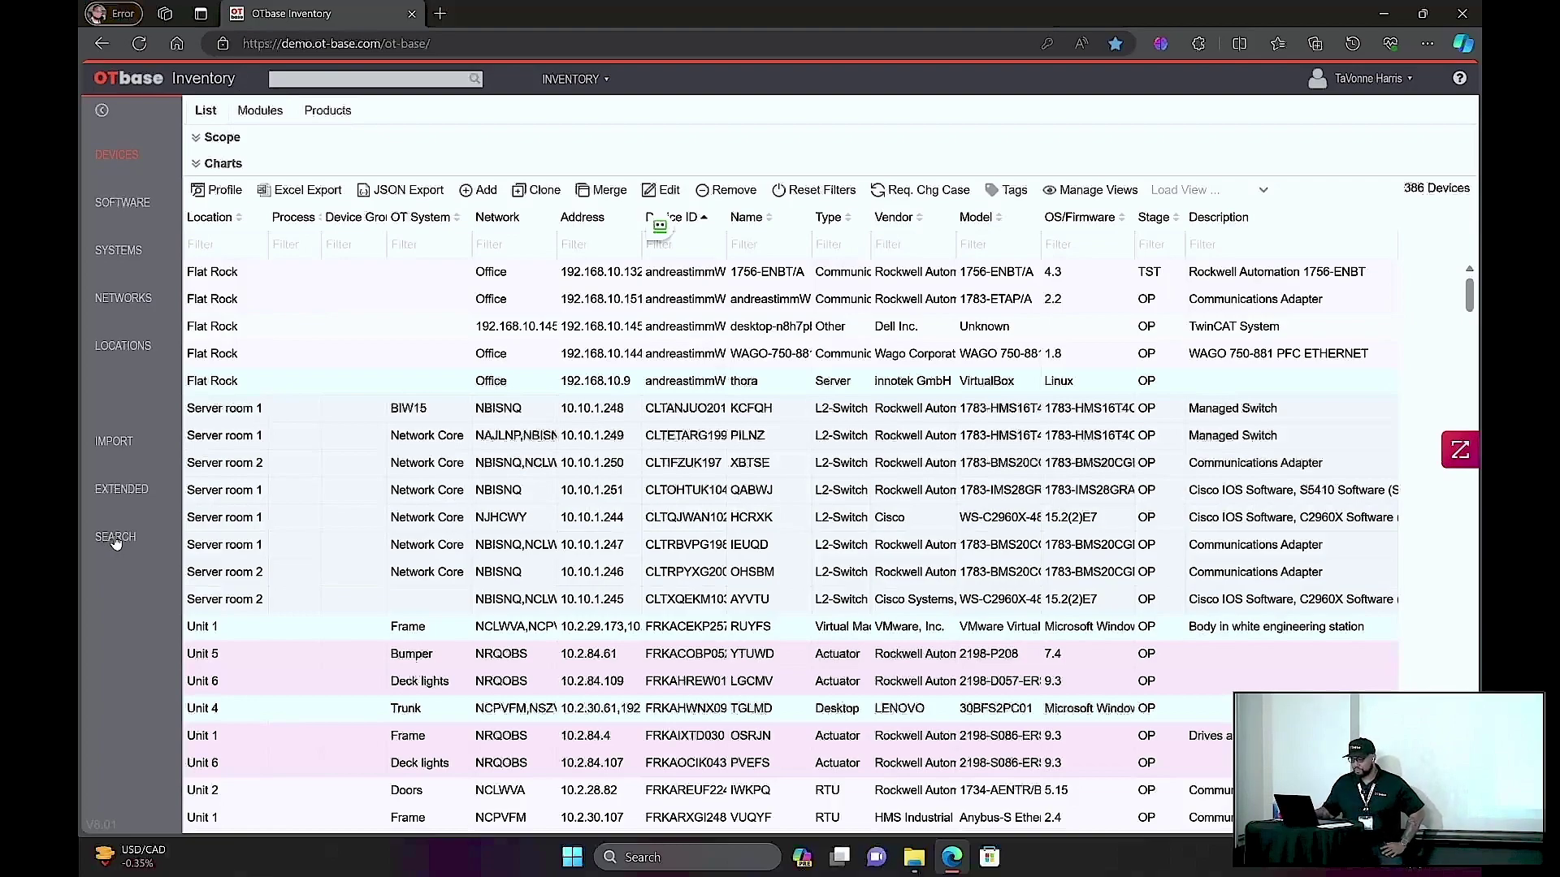
click(115, 538)
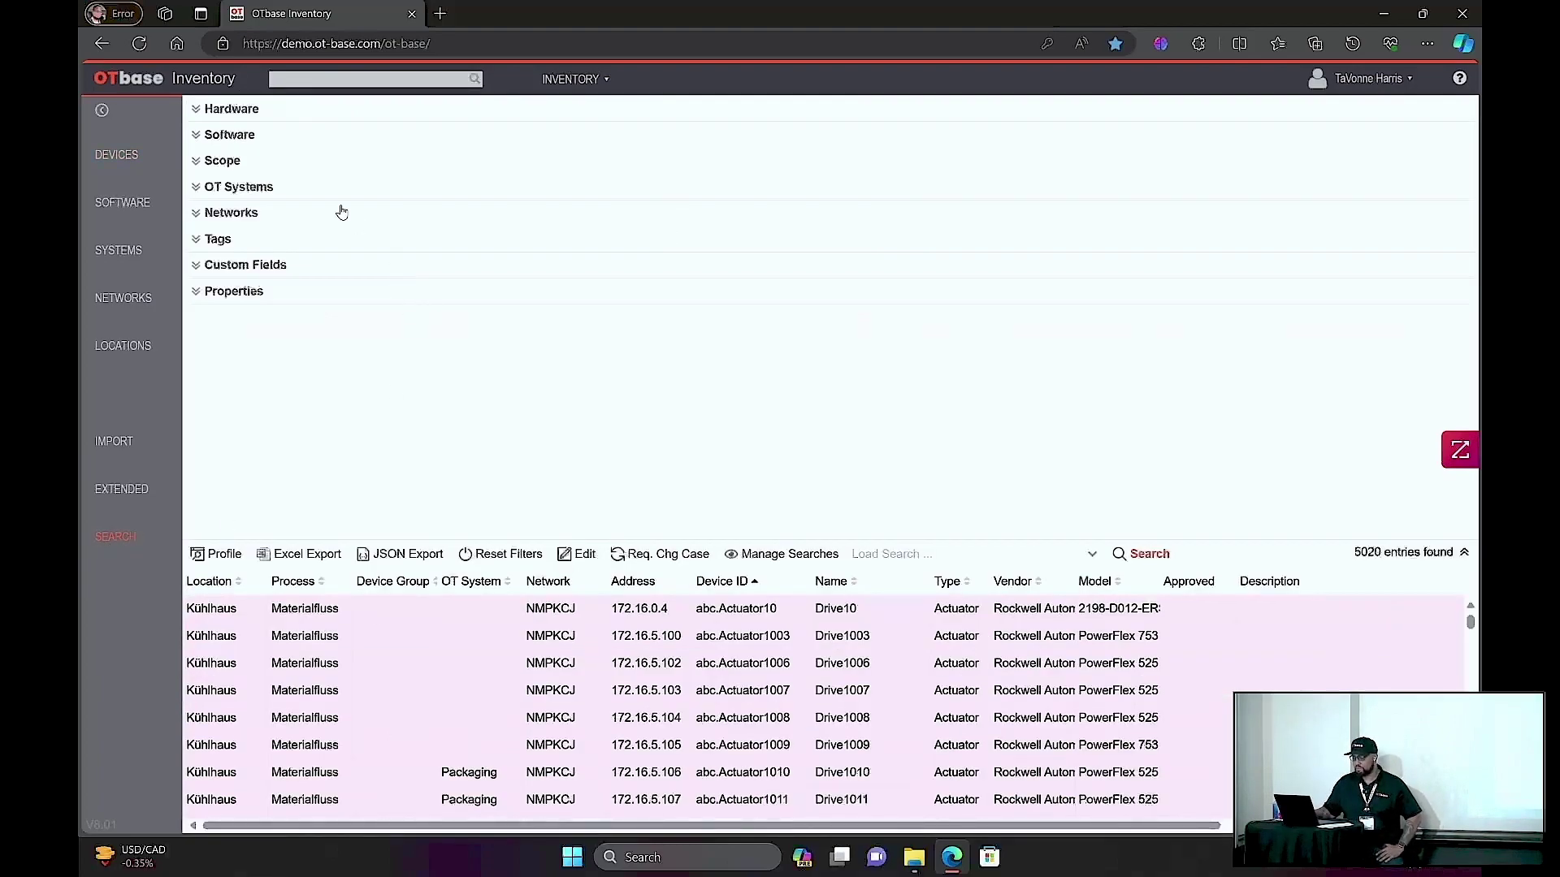
click(196, 162)
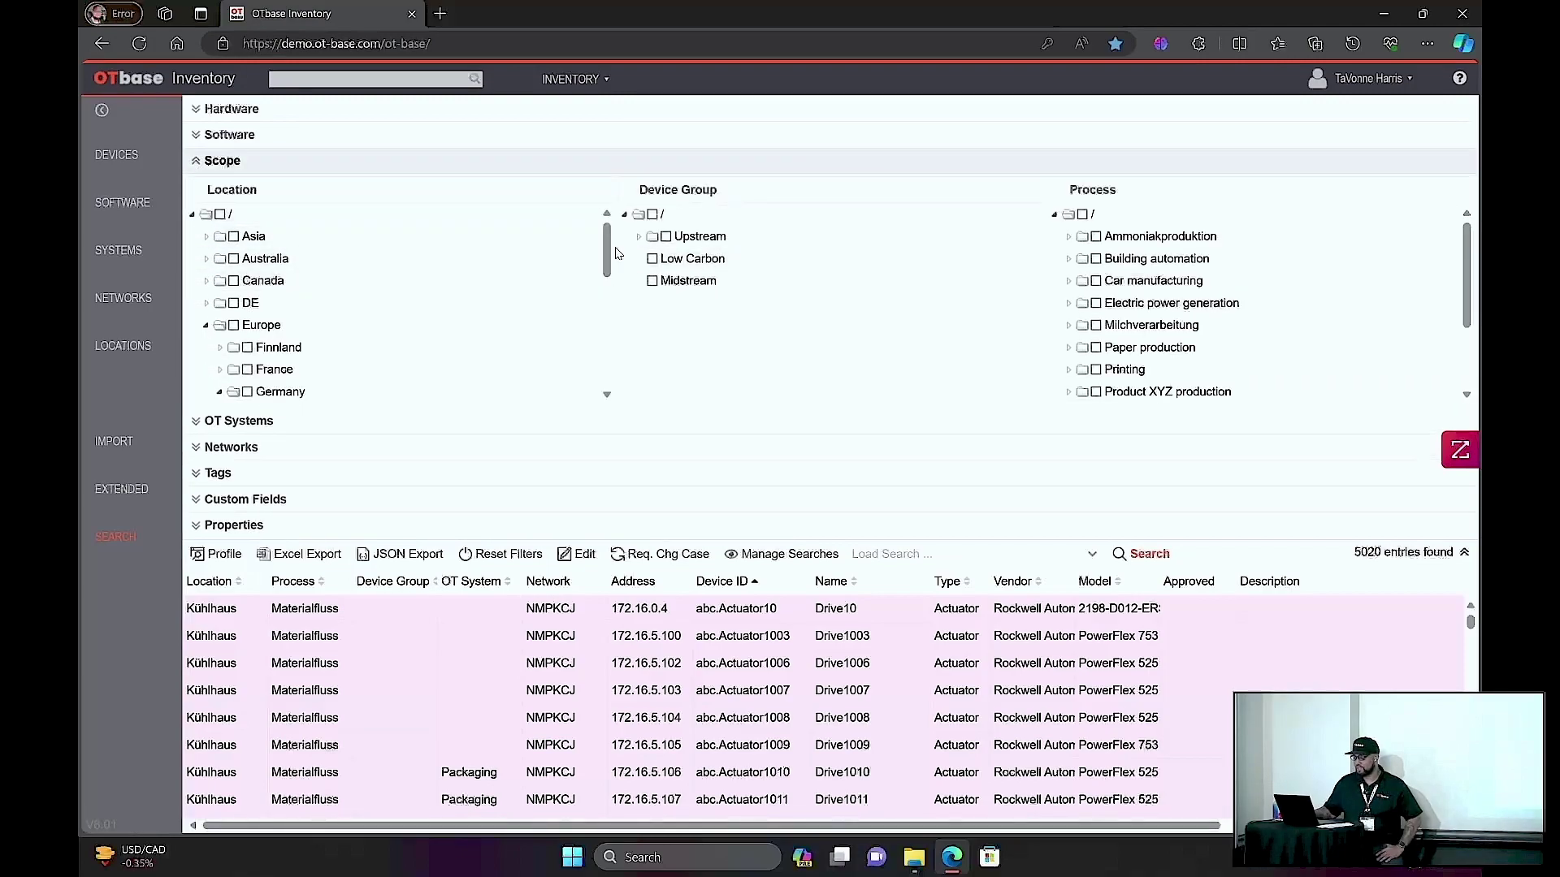
drag(614, 254, 615, 358)
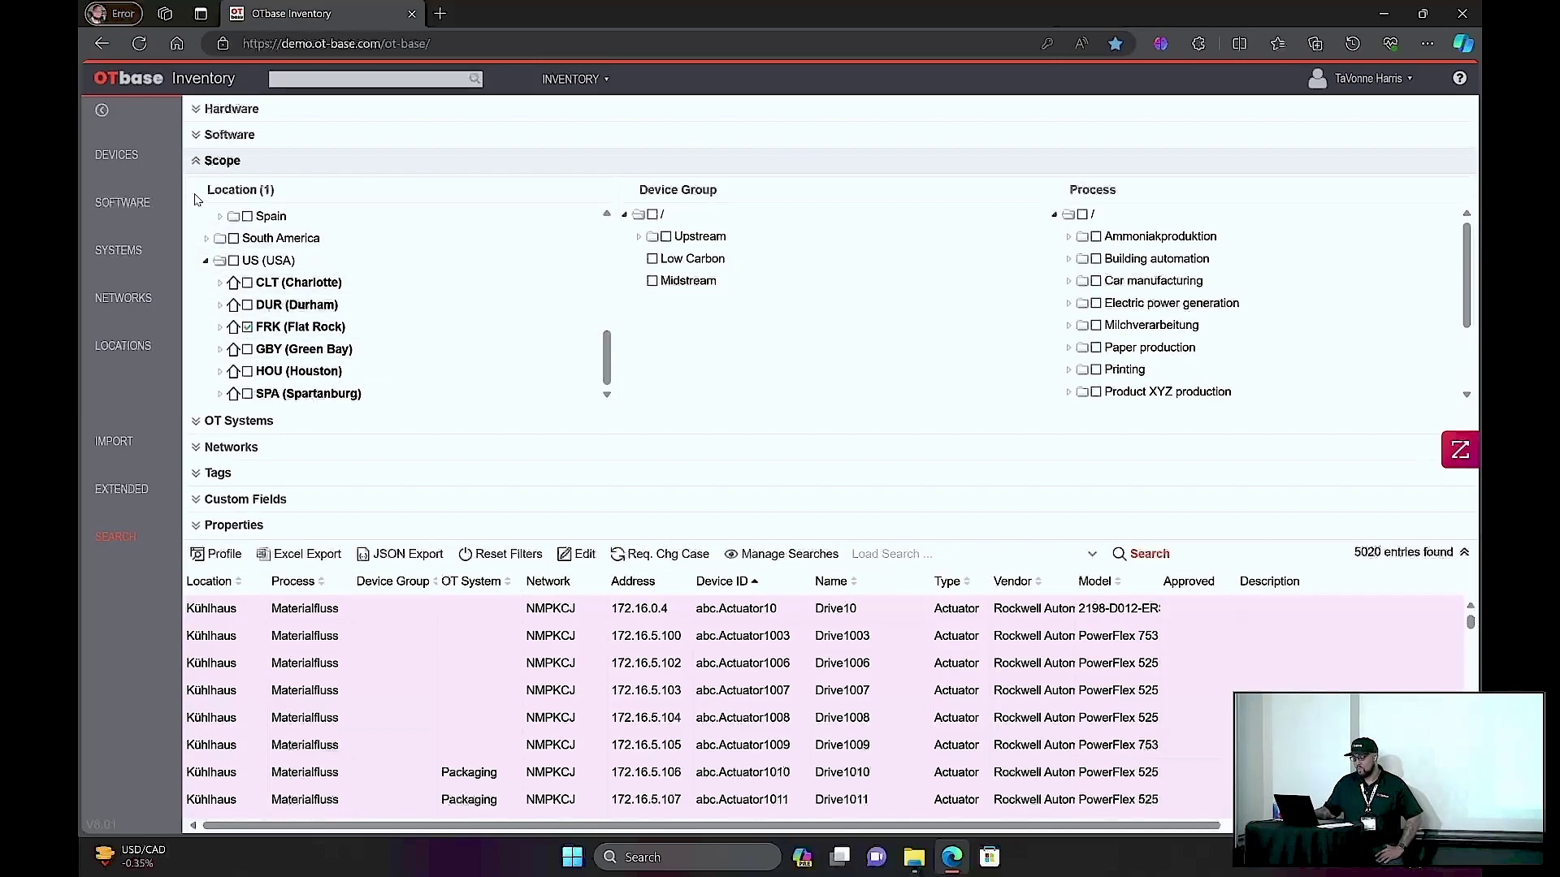
click(200, 161)
Filter the search by lifecycle End of Life and Discontinued, giving 26 devices
click(220, 294)
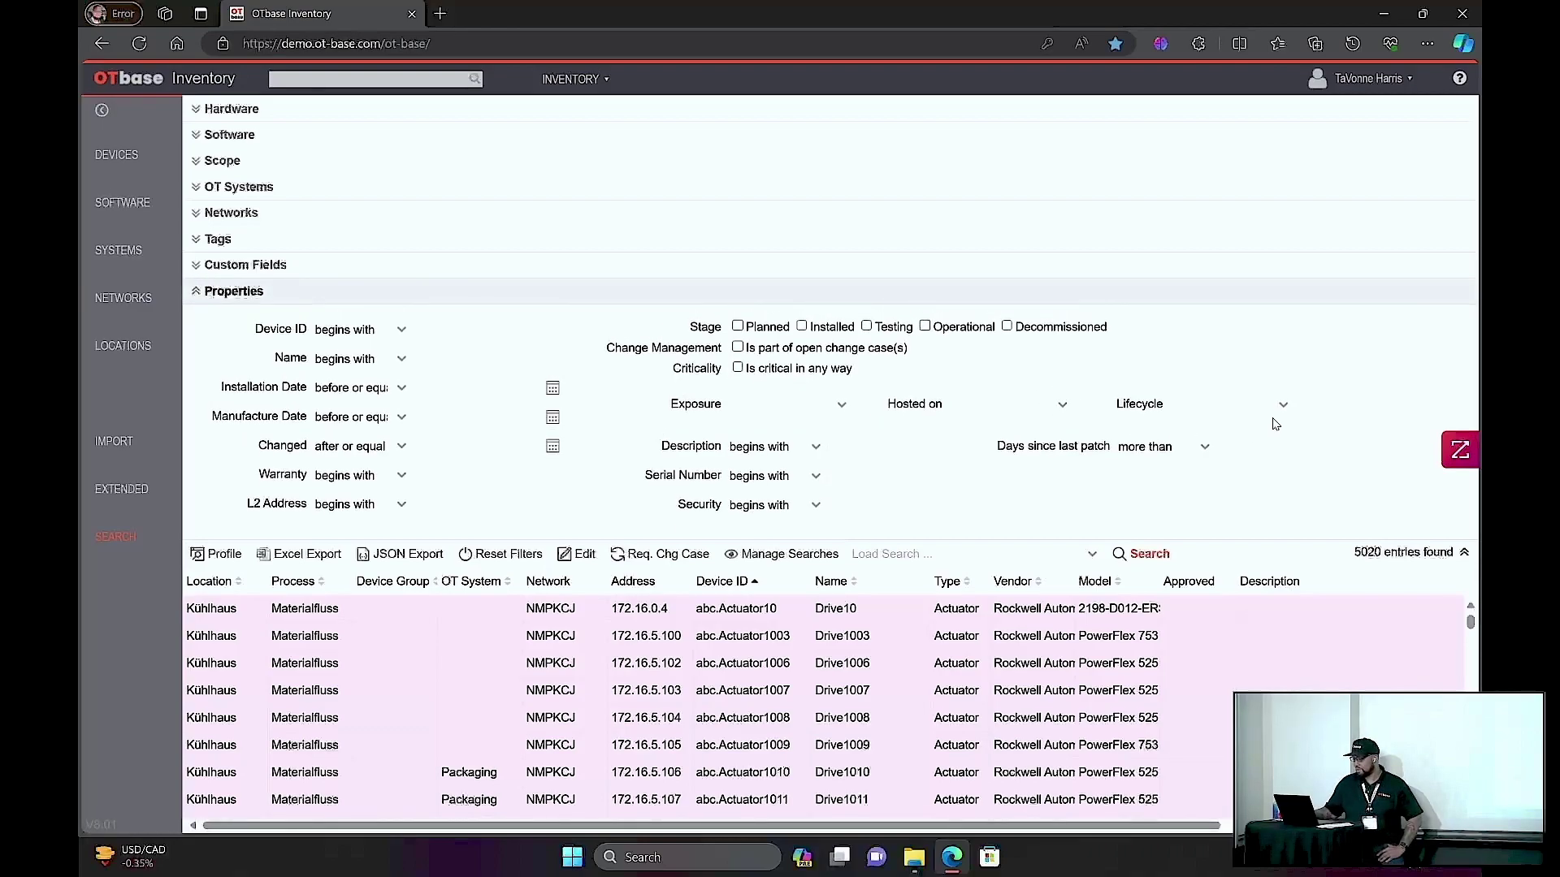
click(1284, 416)
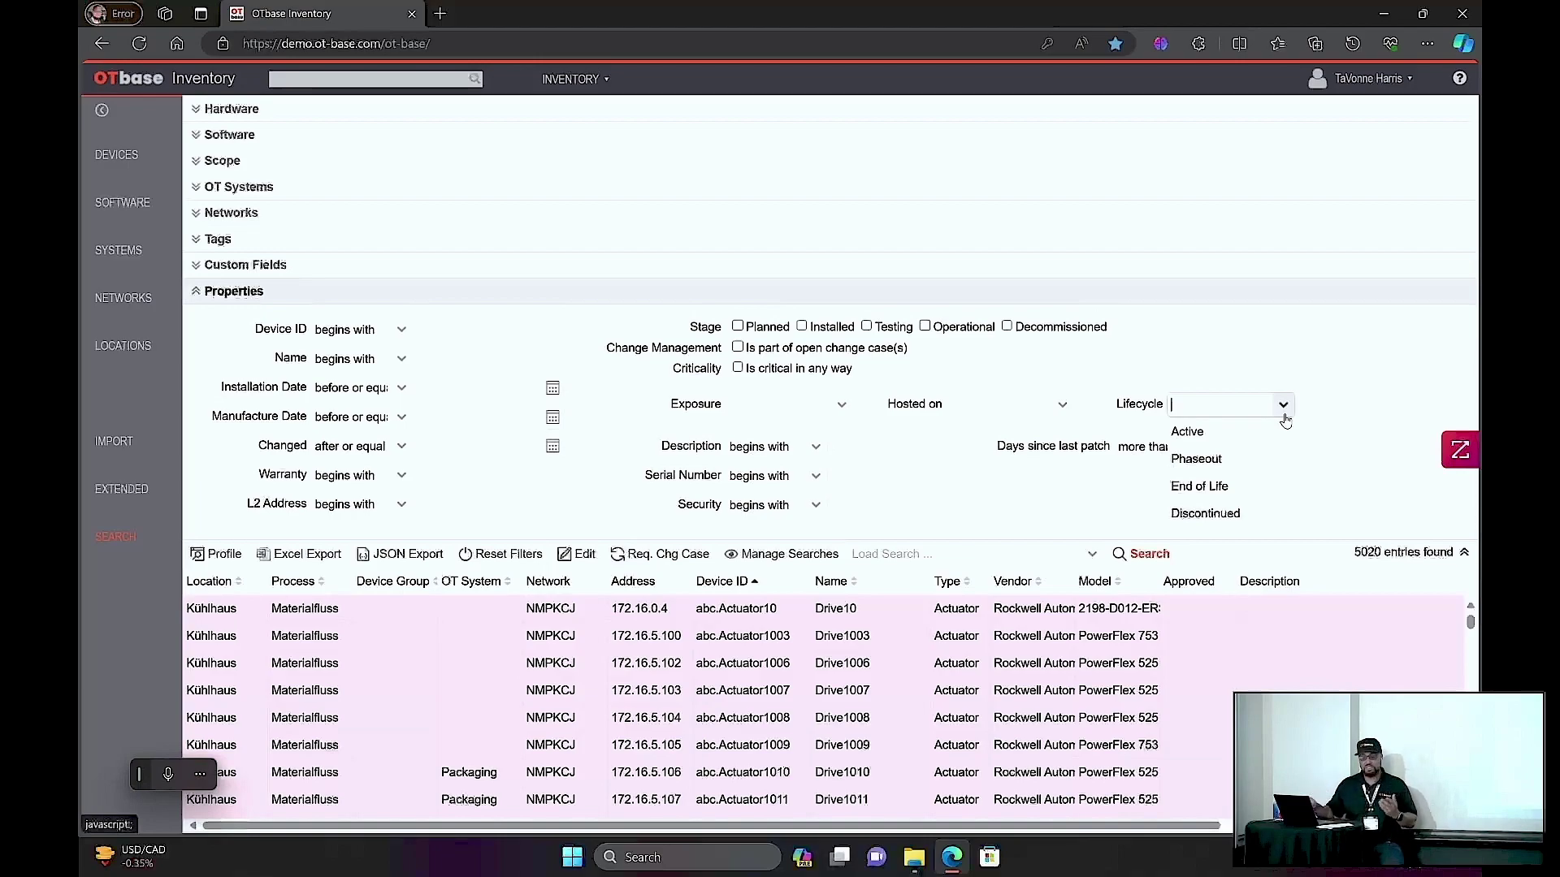
click(1225, 486)
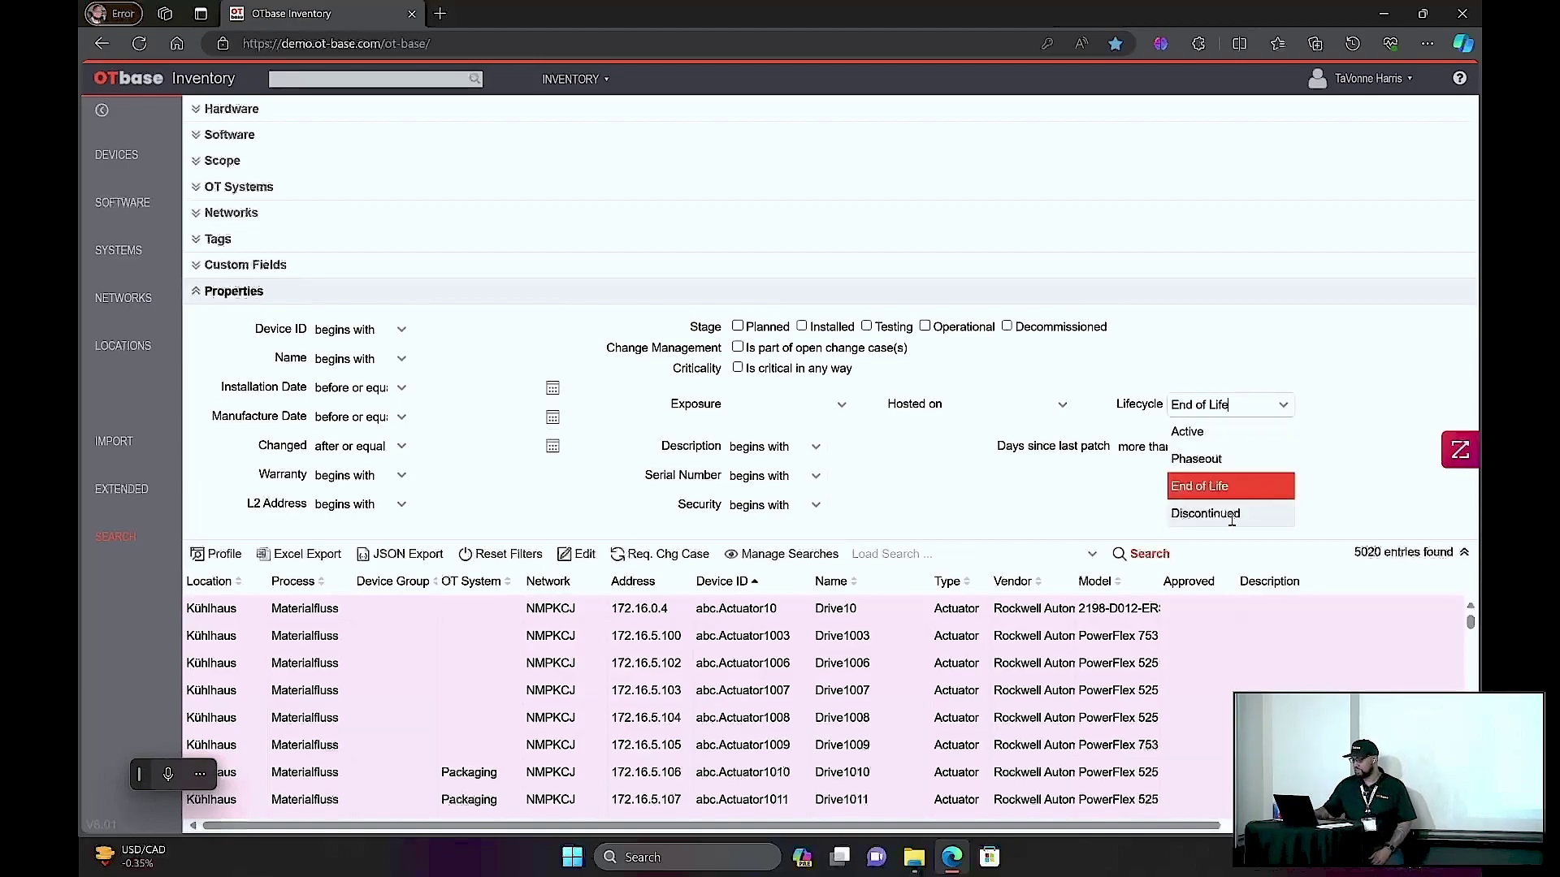
click(1227, 513)
click(1174, 555)
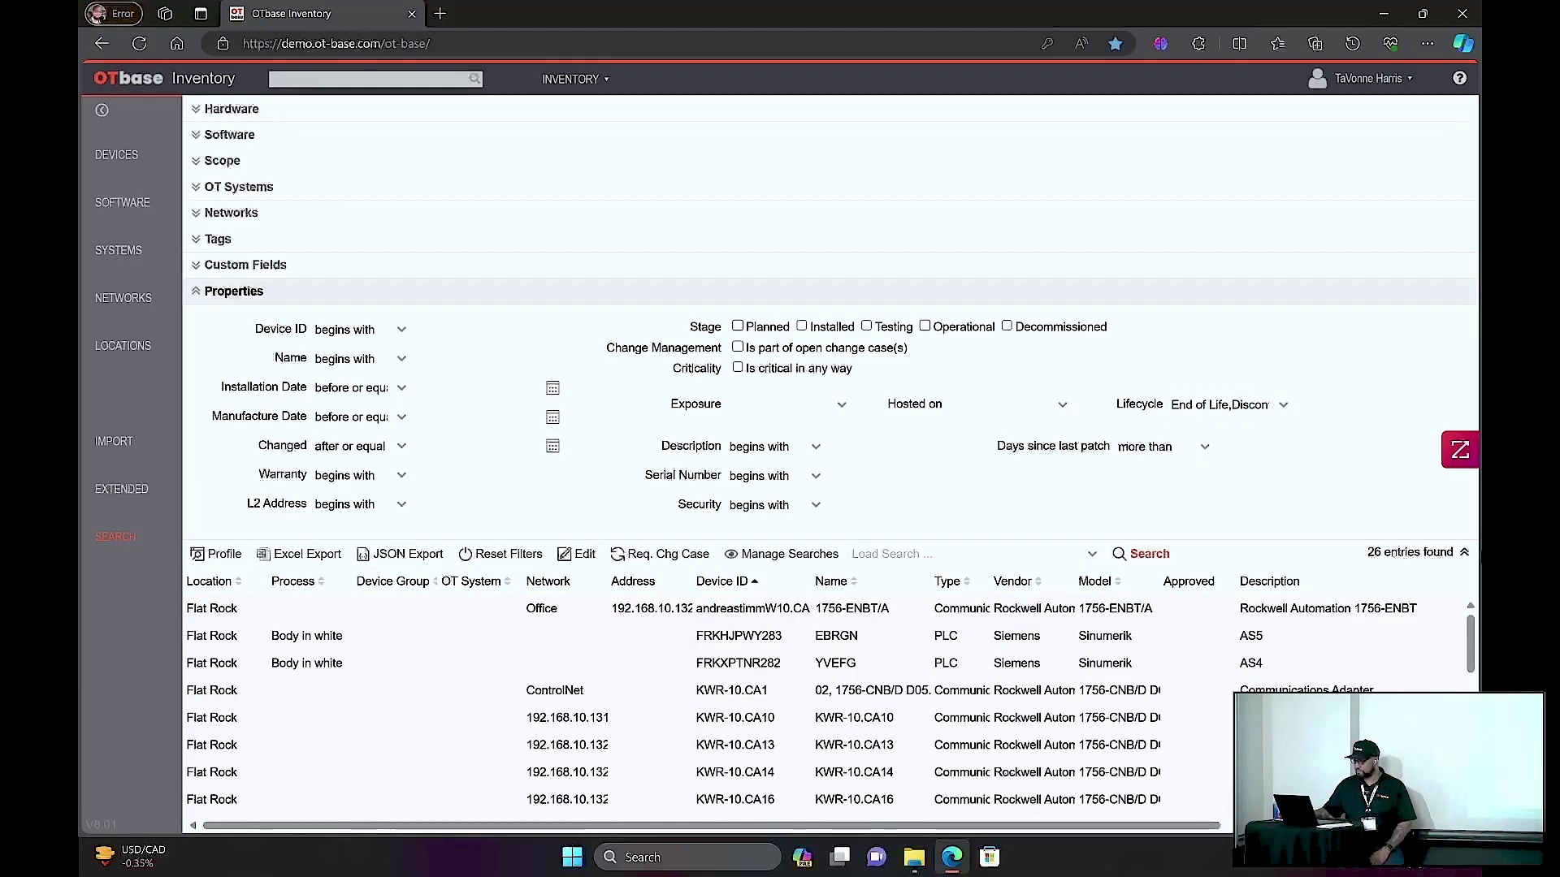
click(1462, 553)
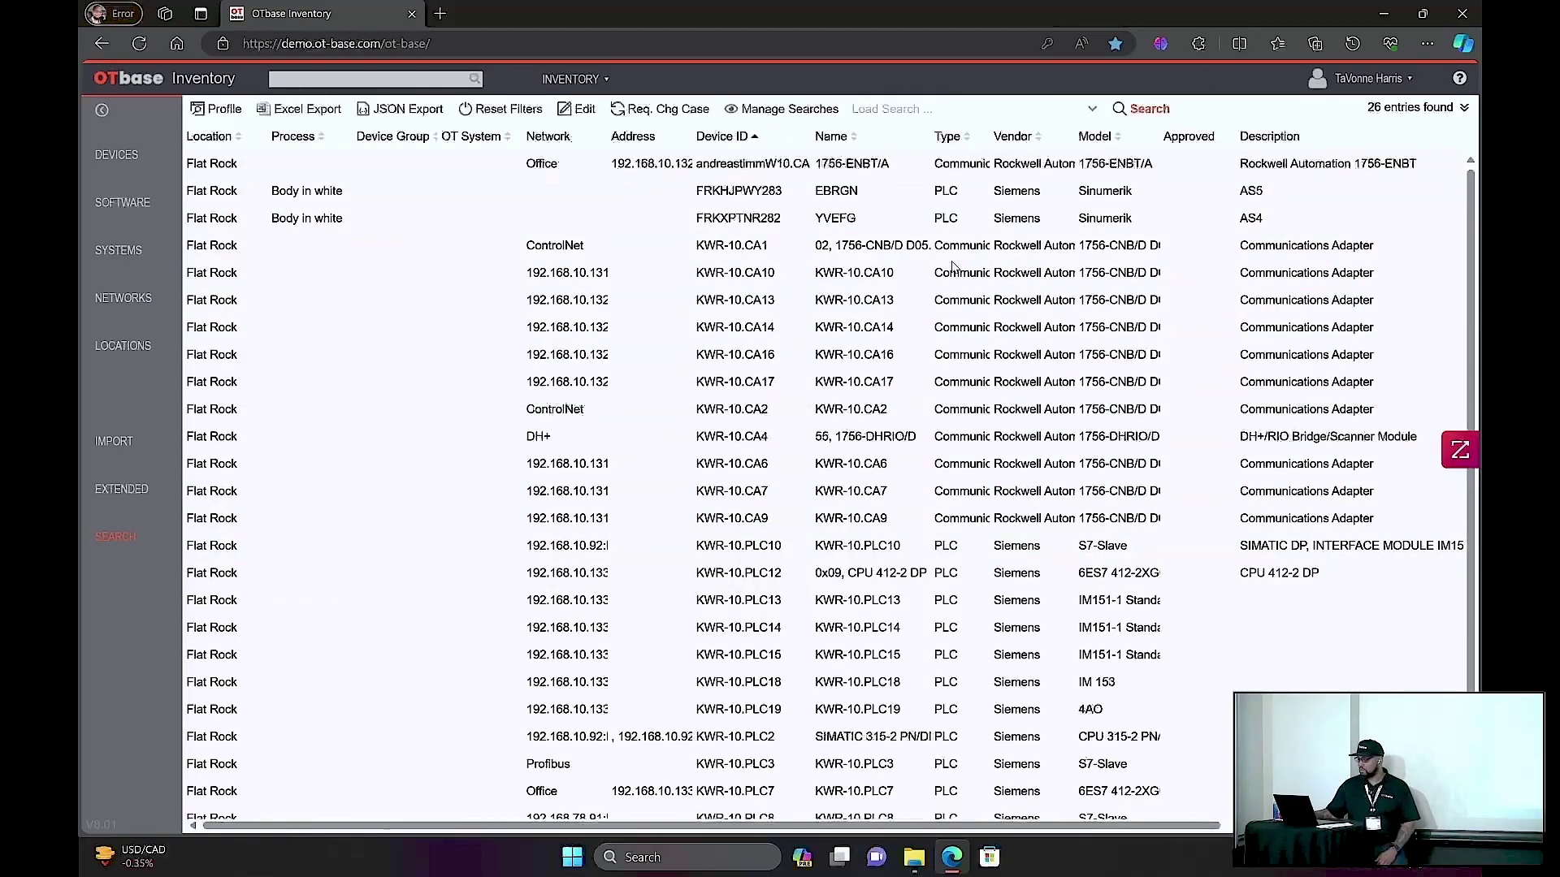
double_click(894, 275)
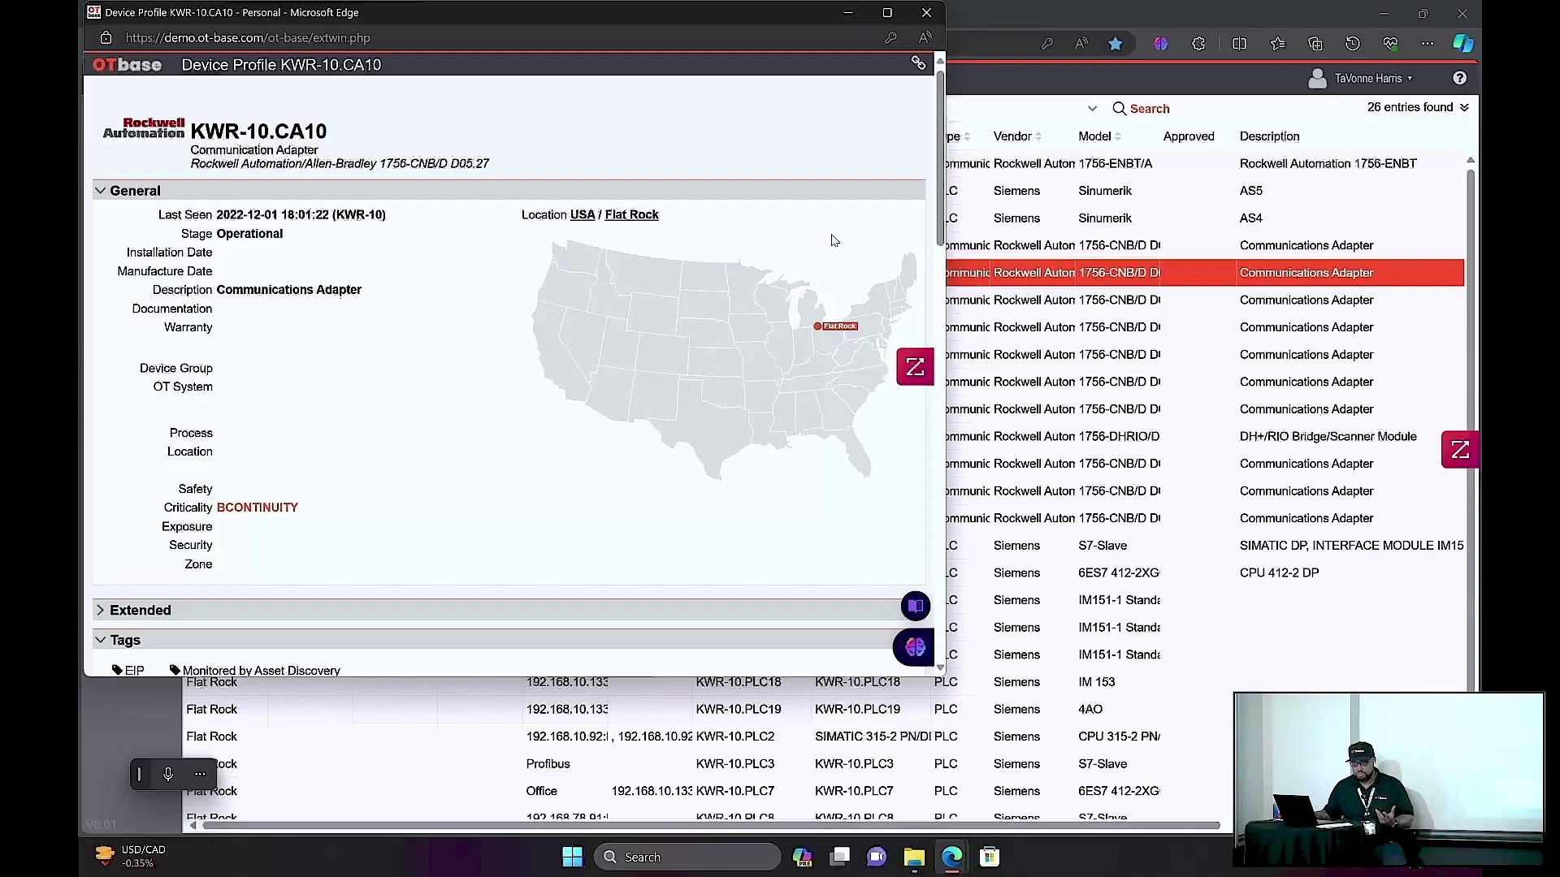
mouse_move(941, 184)
mouse_down()
mouse_move(952, 313)
mouse_move(948, 162)
mouse_up()
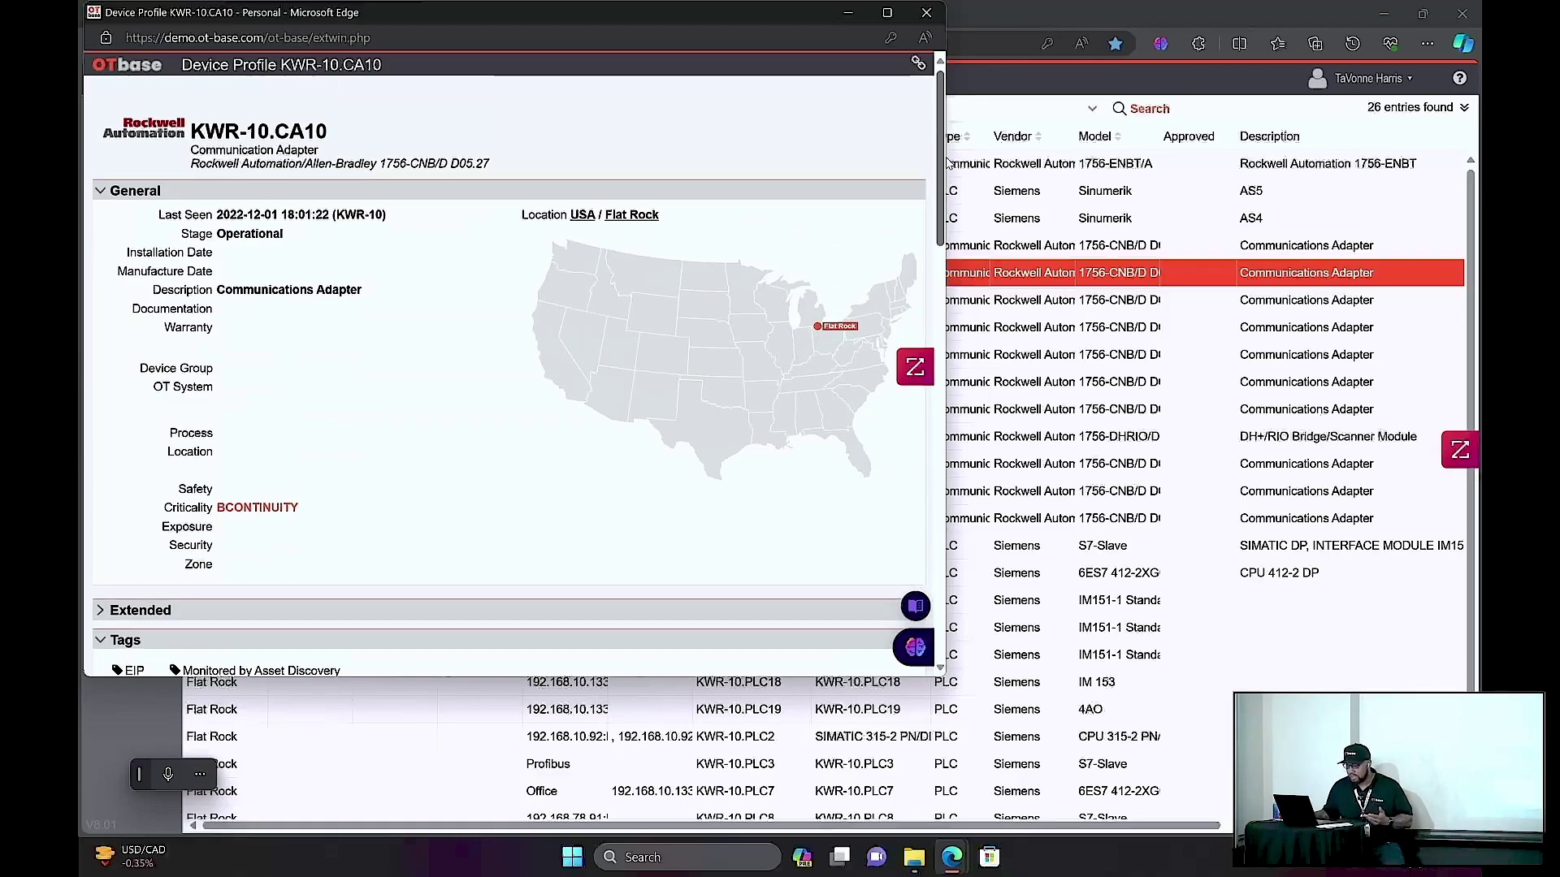
drag(947, 162, 951, 325)
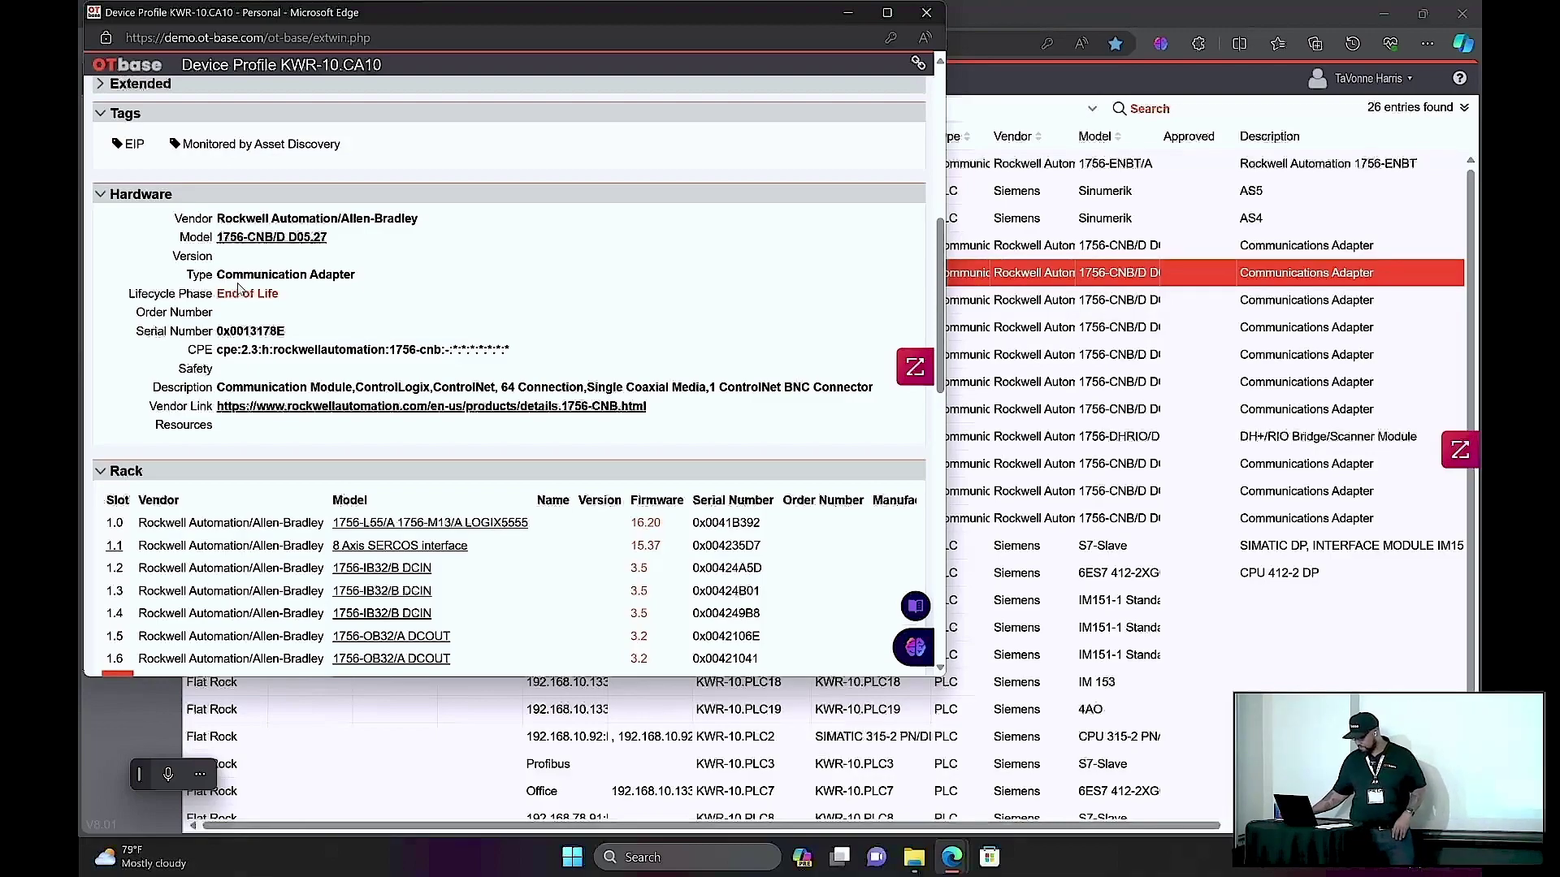
click(926, 12)
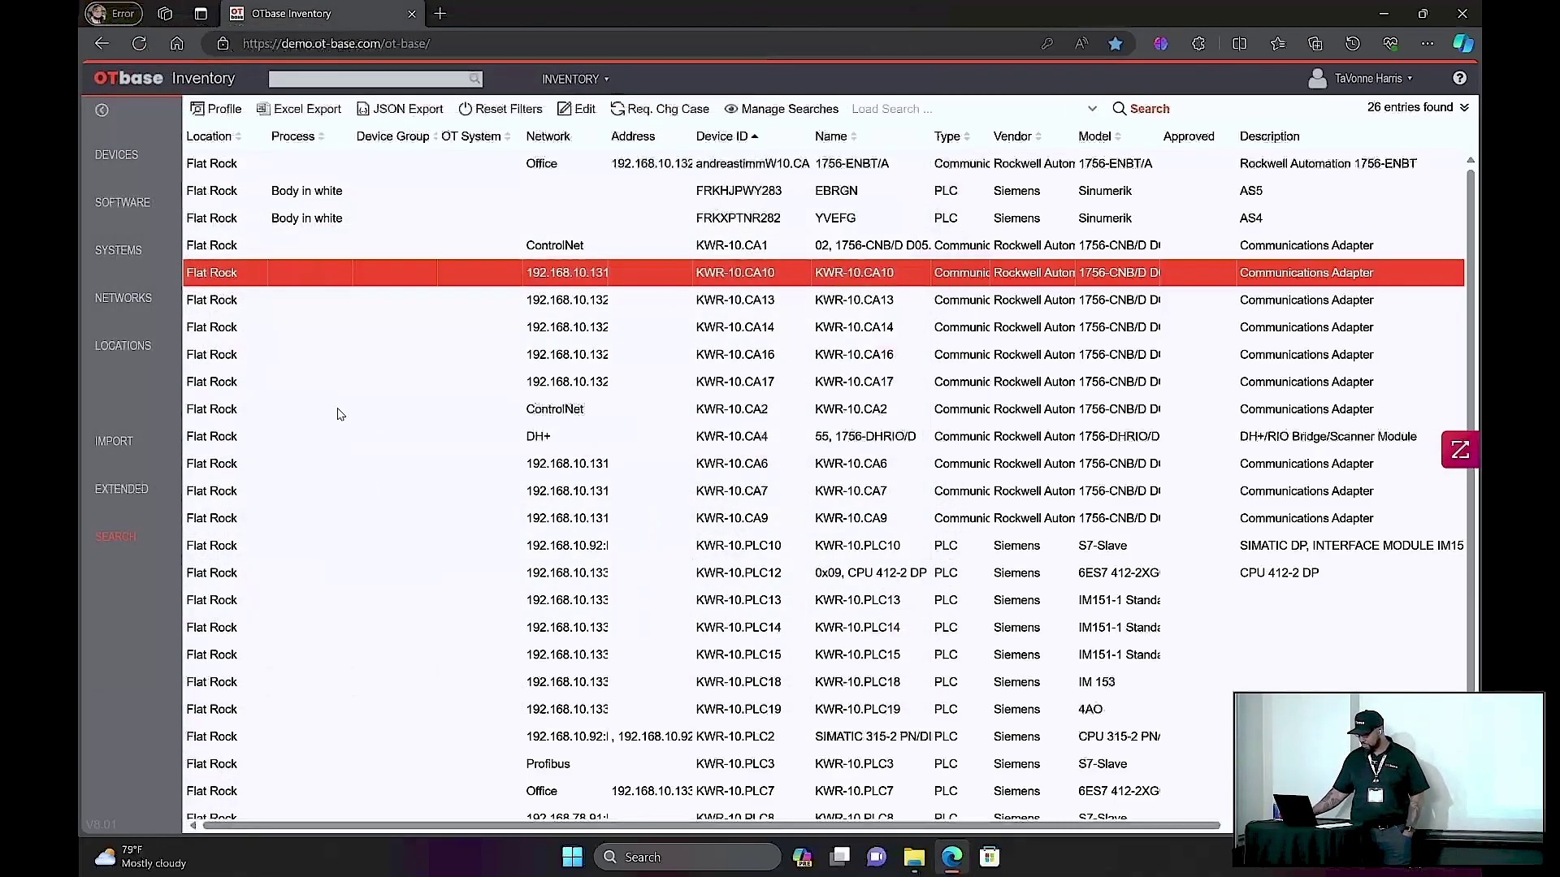
Open the Obsolete products report from the Inventory reports dashboard
click(567, 84)
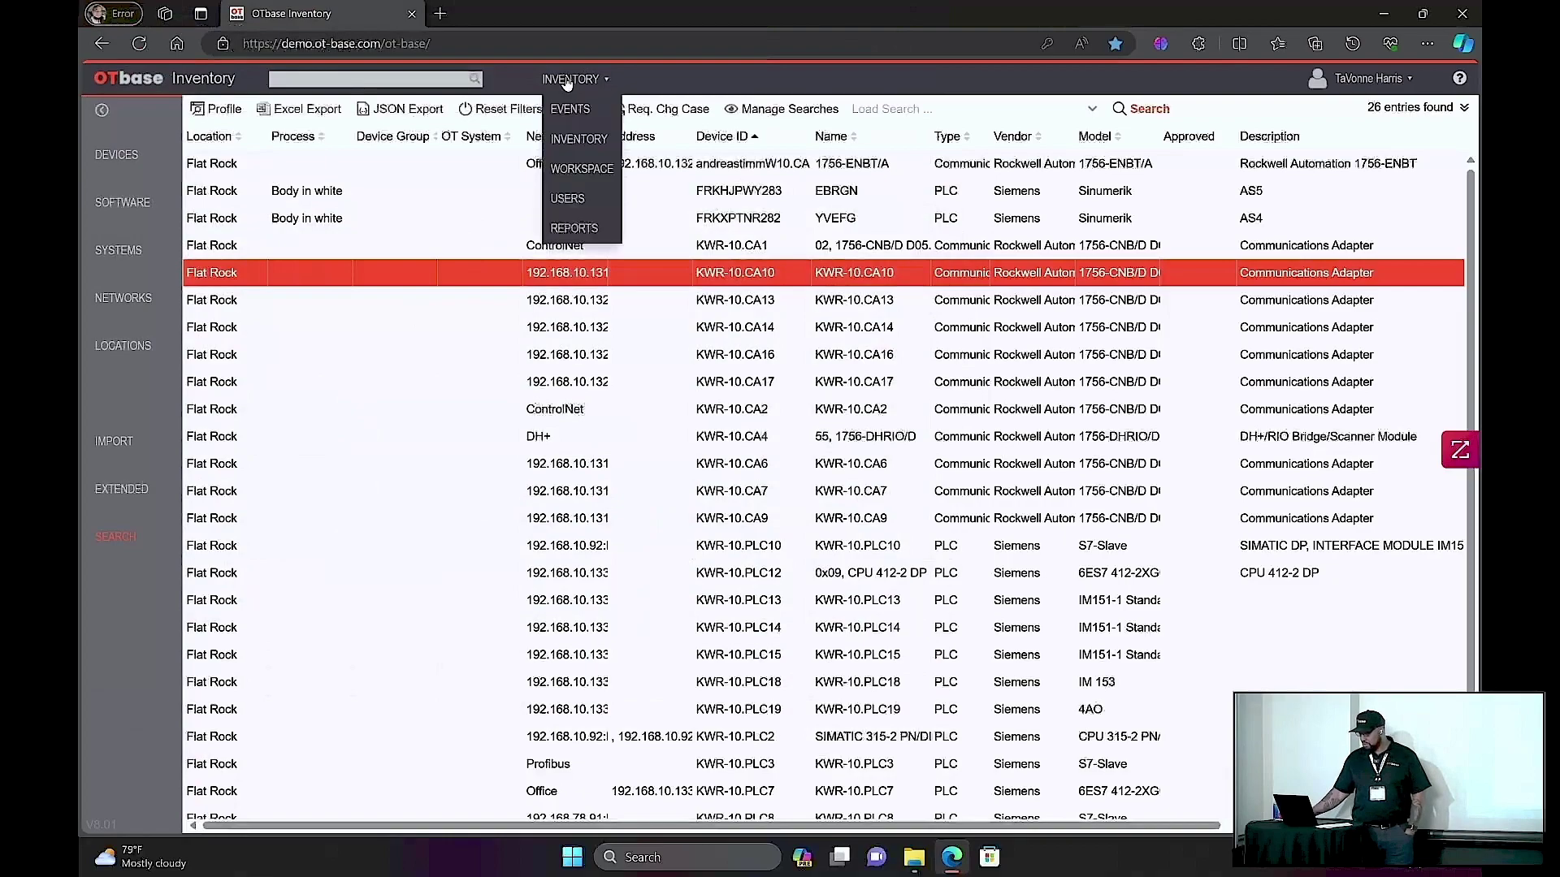
click(576, 231)
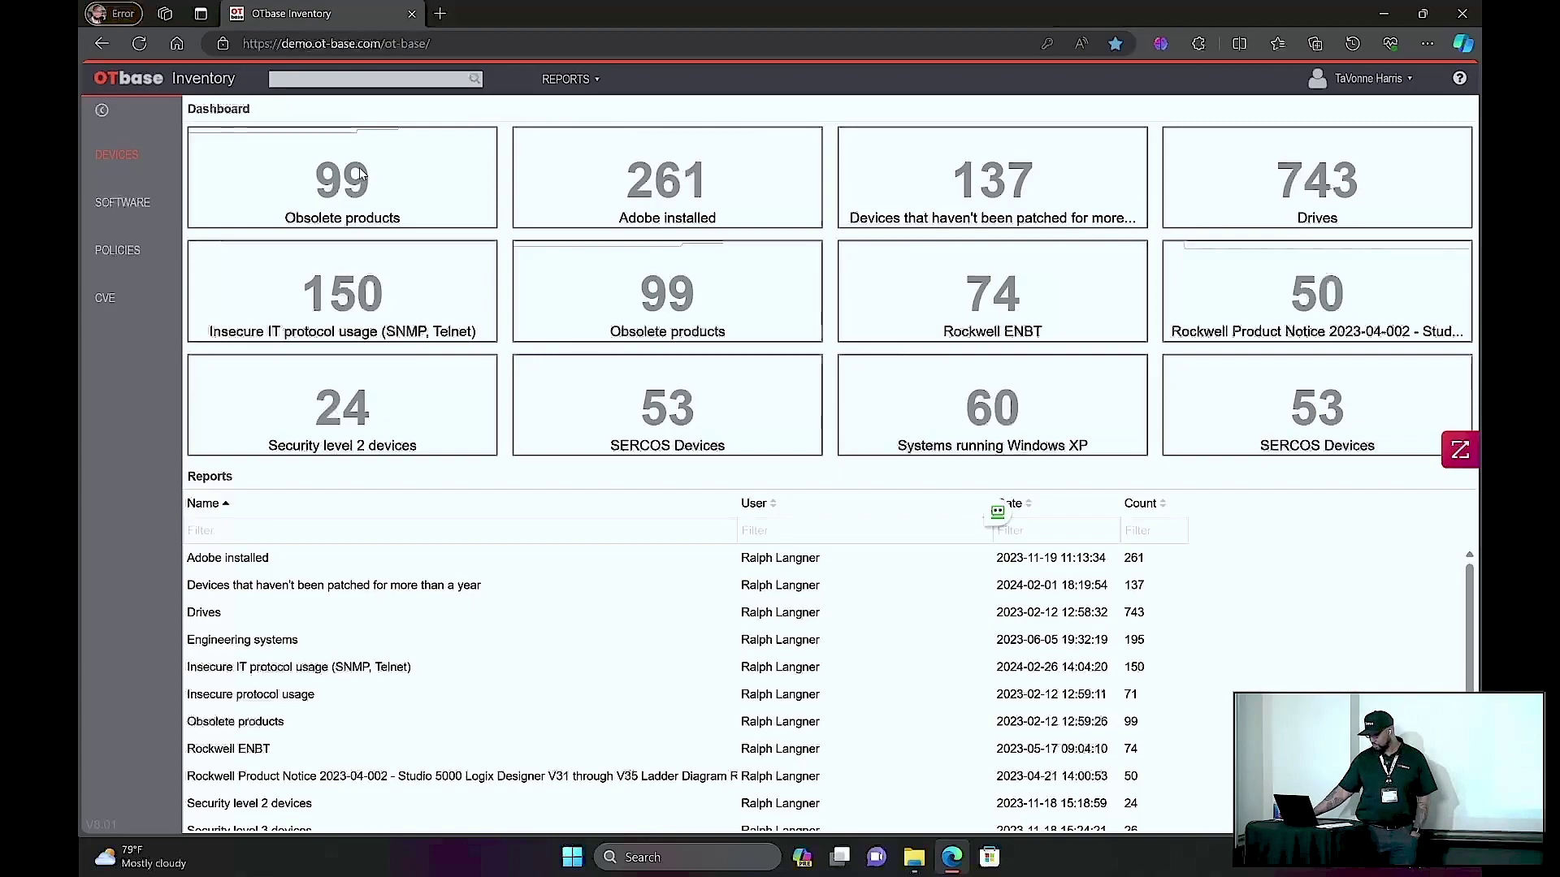
click(362, 173)
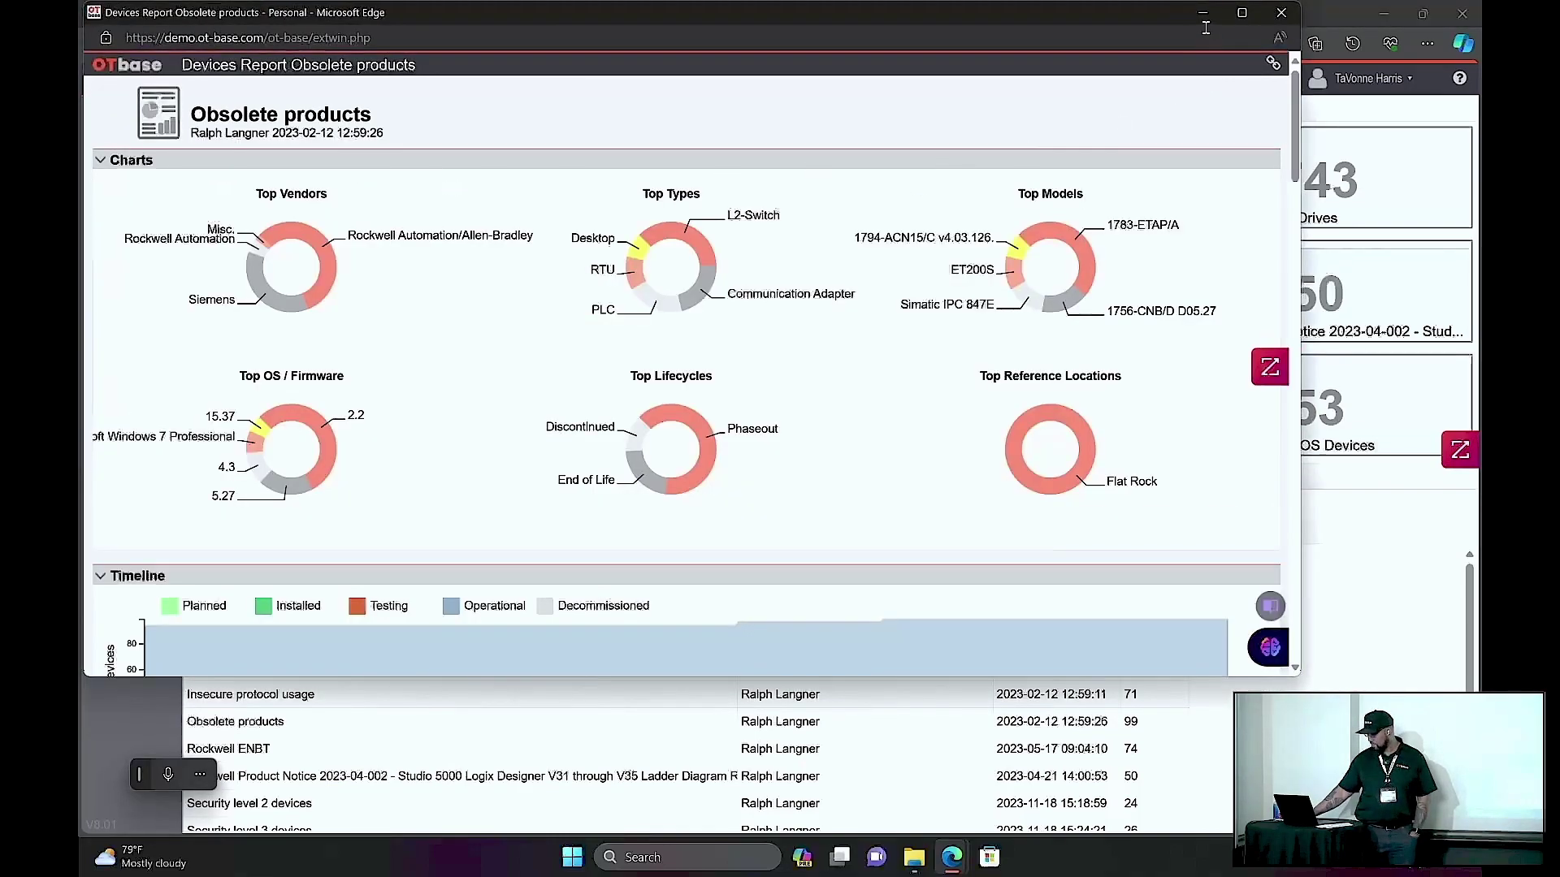
Maximize the Obsolete products report and scroll through its charts, timeline and 99-device table
click(1246, 13)
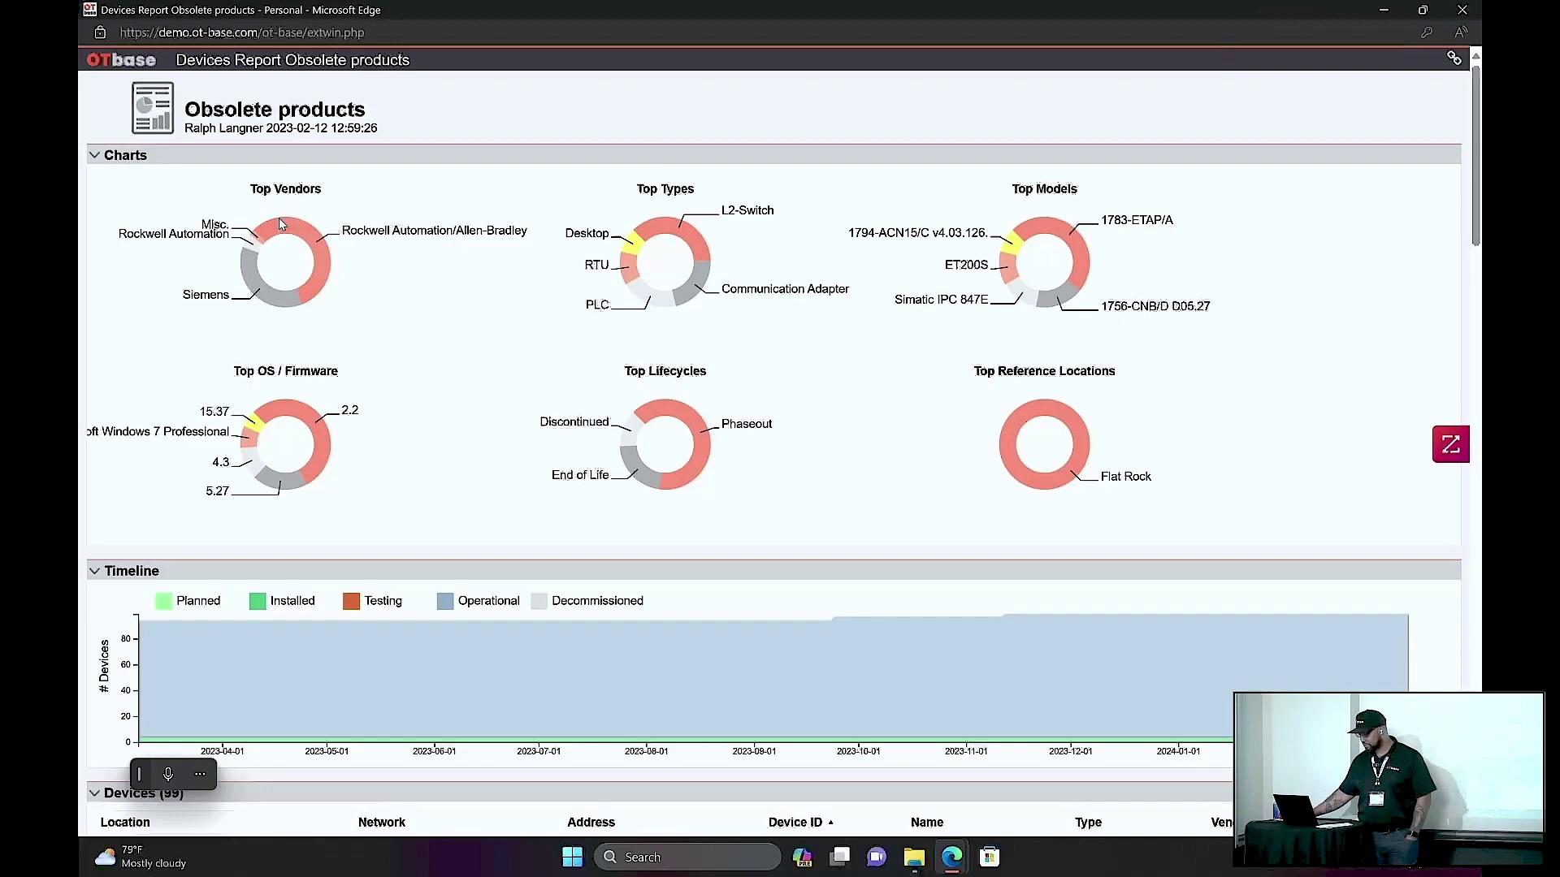
mouse_move(692, 226)
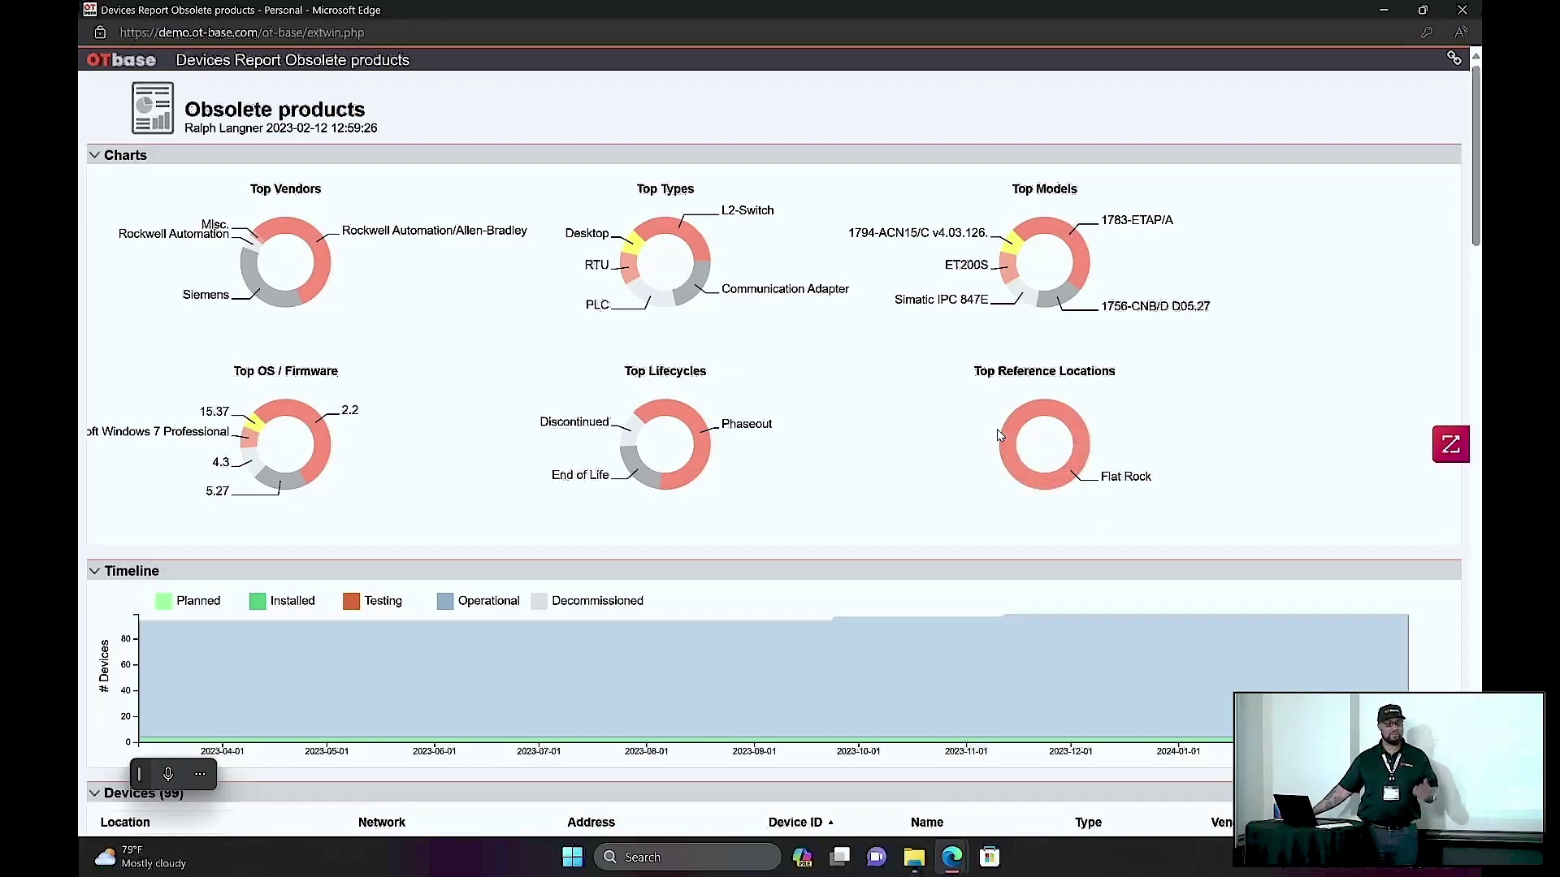
scroll(1465, 201, down, 5)
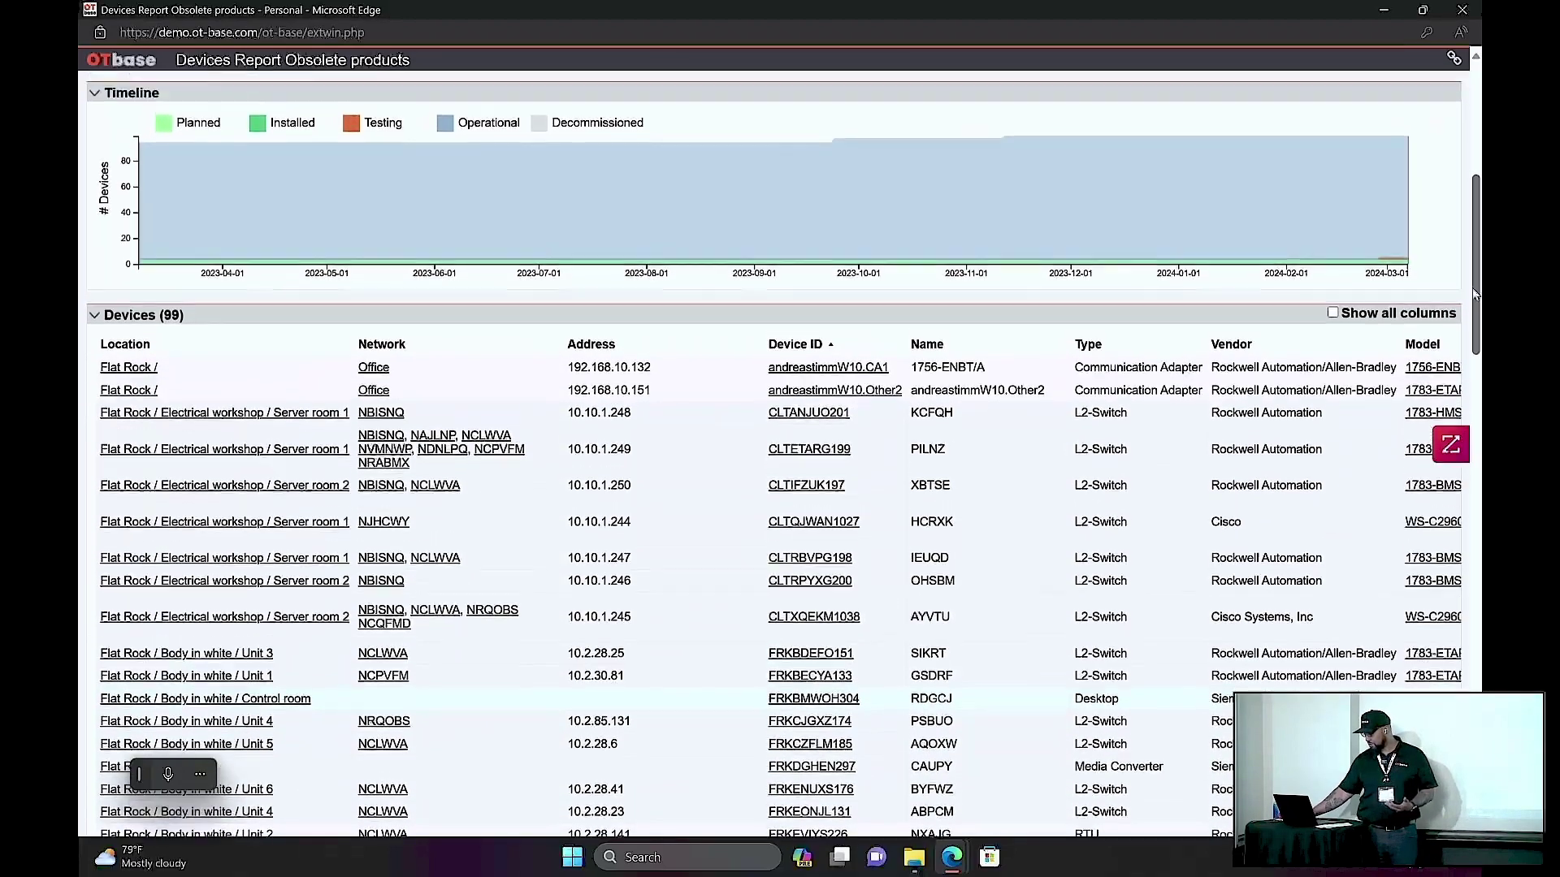
scroll(1470, 273, up, 2)
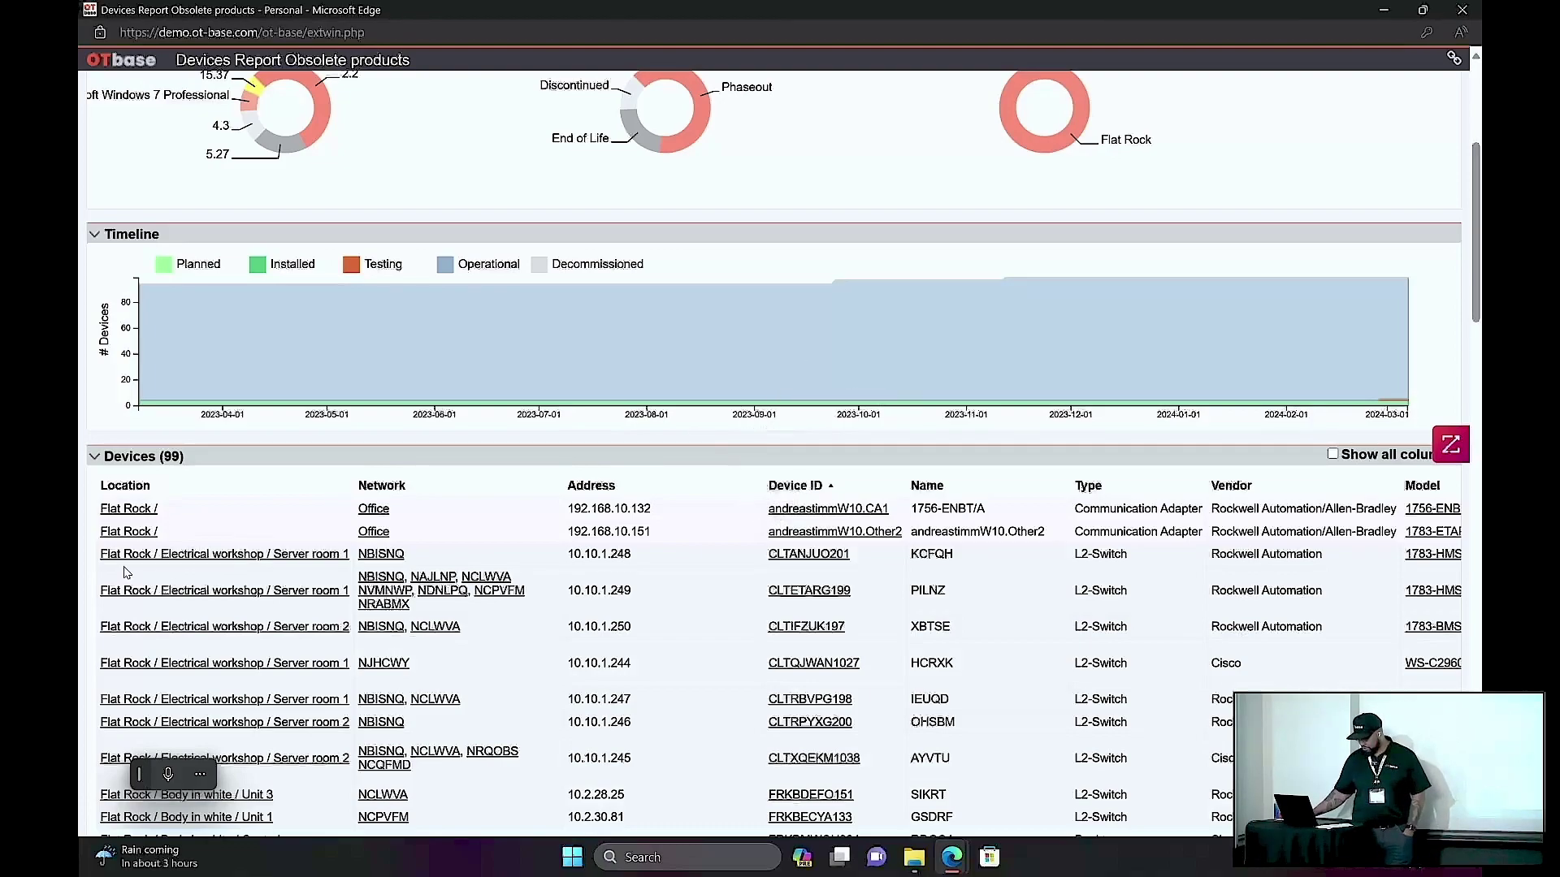
scroll(650, 599, down, 6)
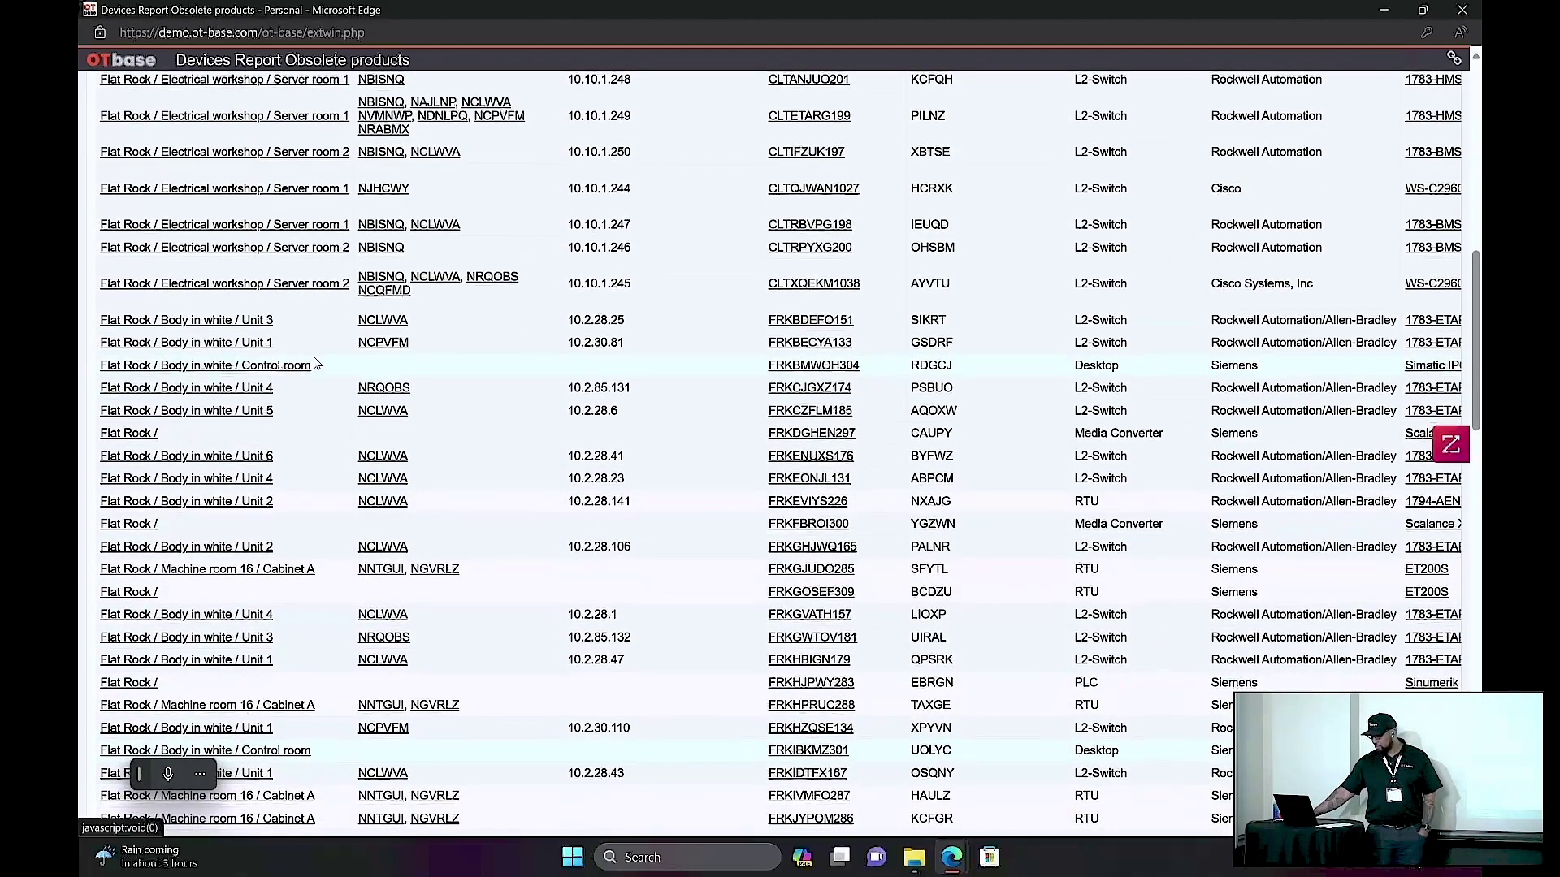
Review device FRKBMWOH304's profile down to Hardware and Software, then close it
click(802, 366)
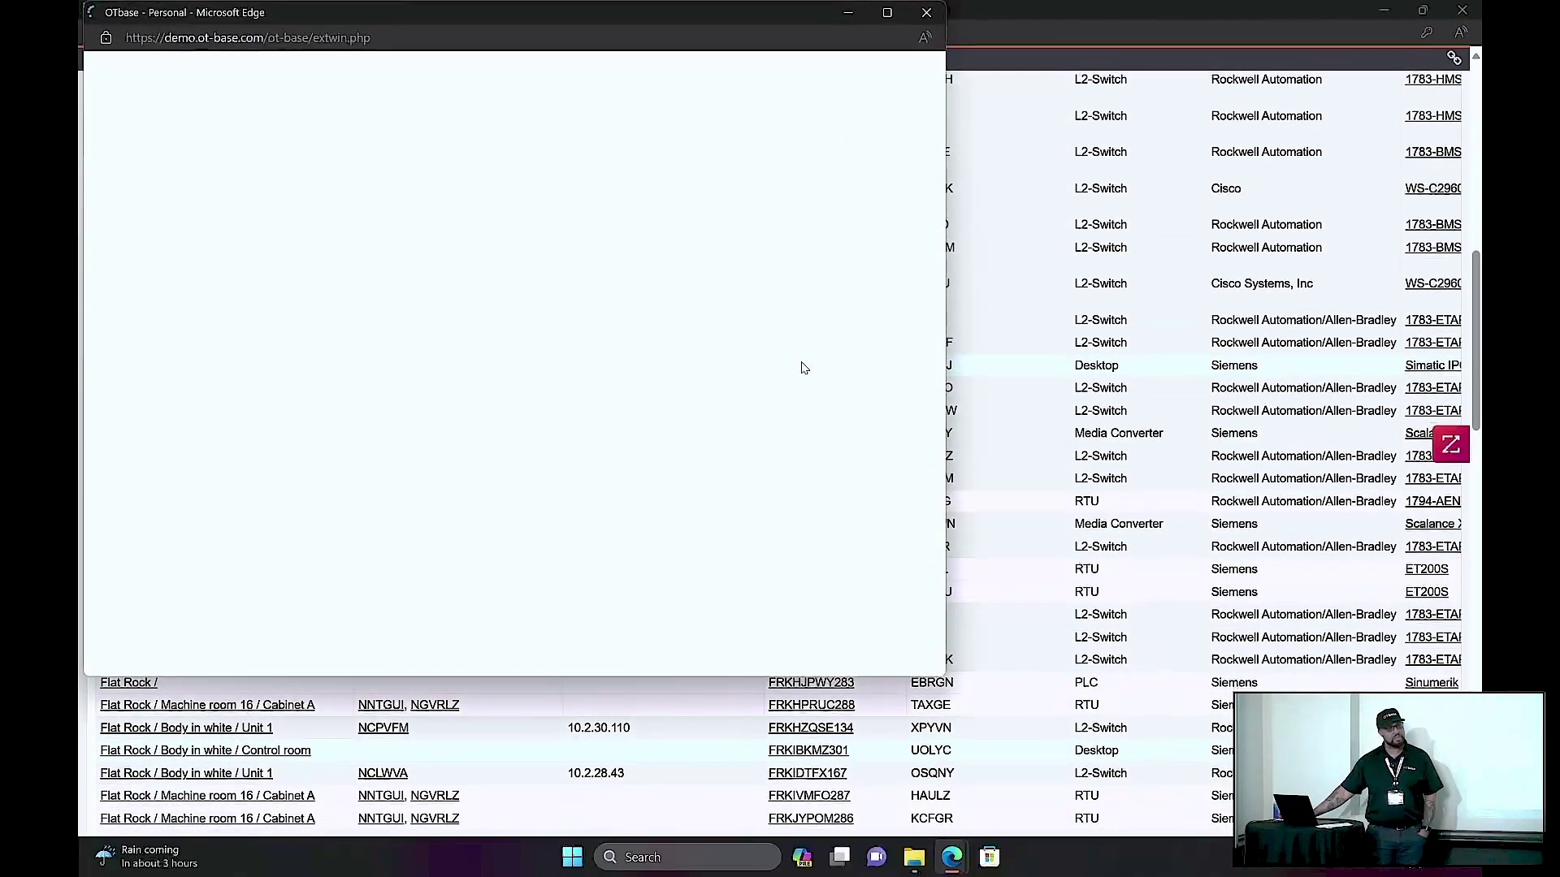
scroll(738, 371, down, 1)
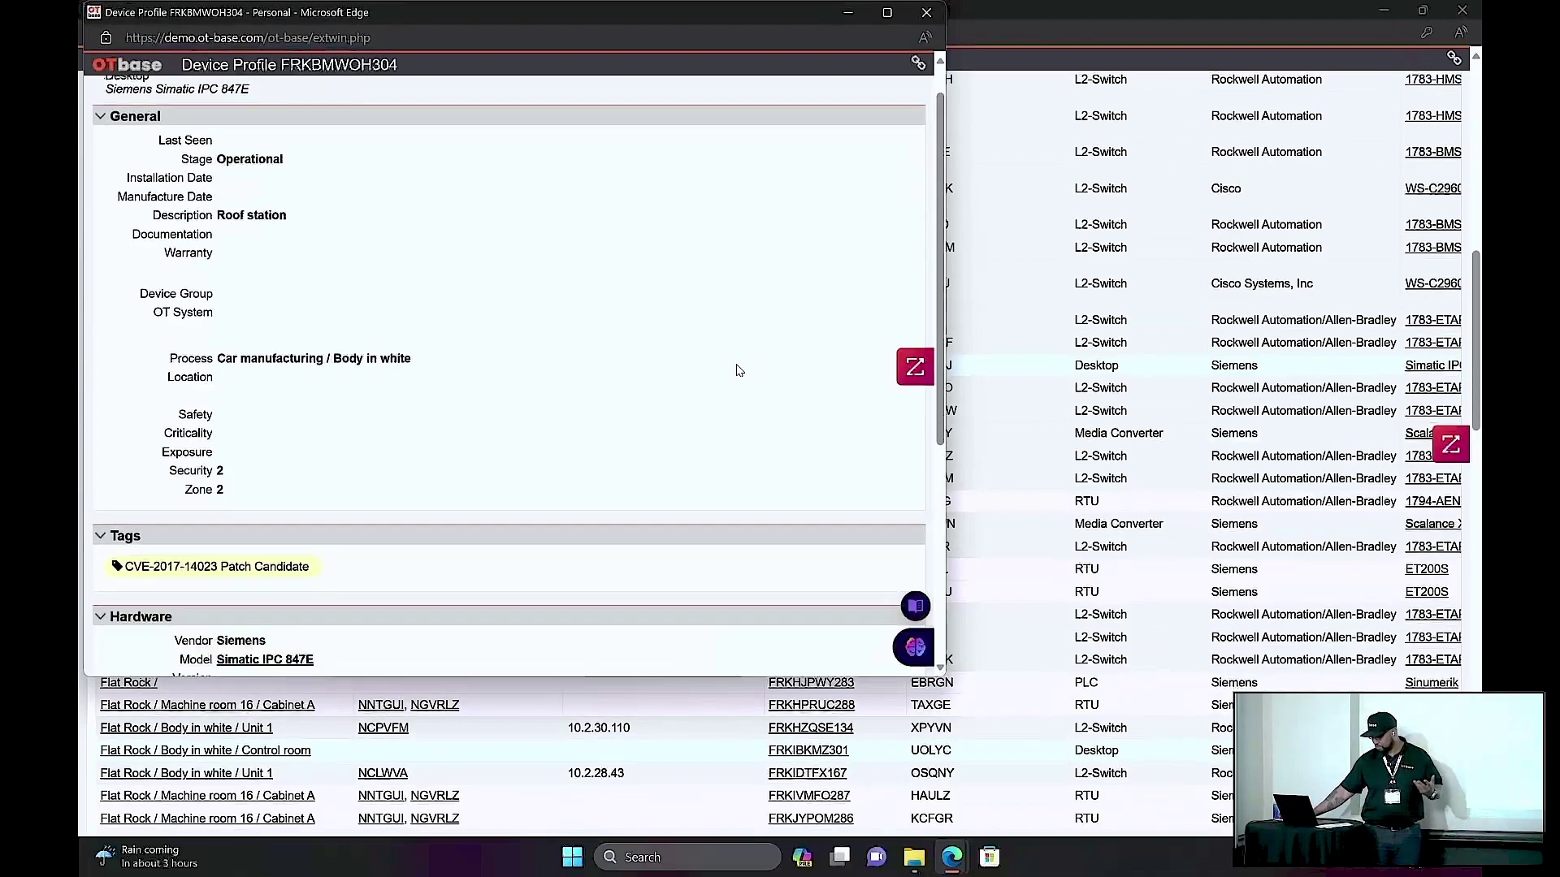
scroll(738, 371, down, 6)
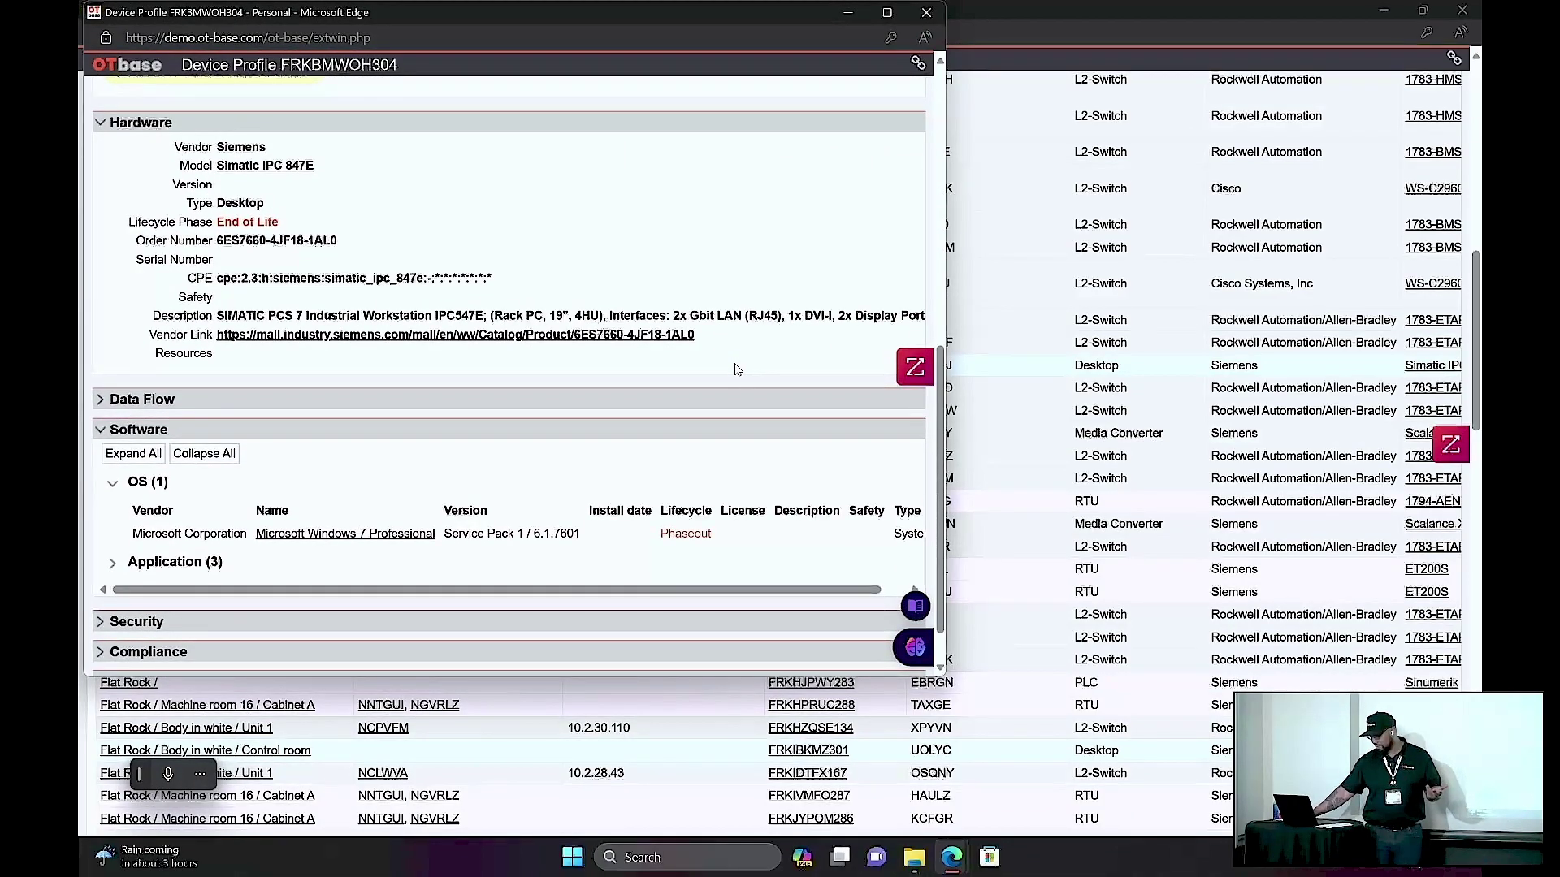
scroll(738, 371, up, 6)
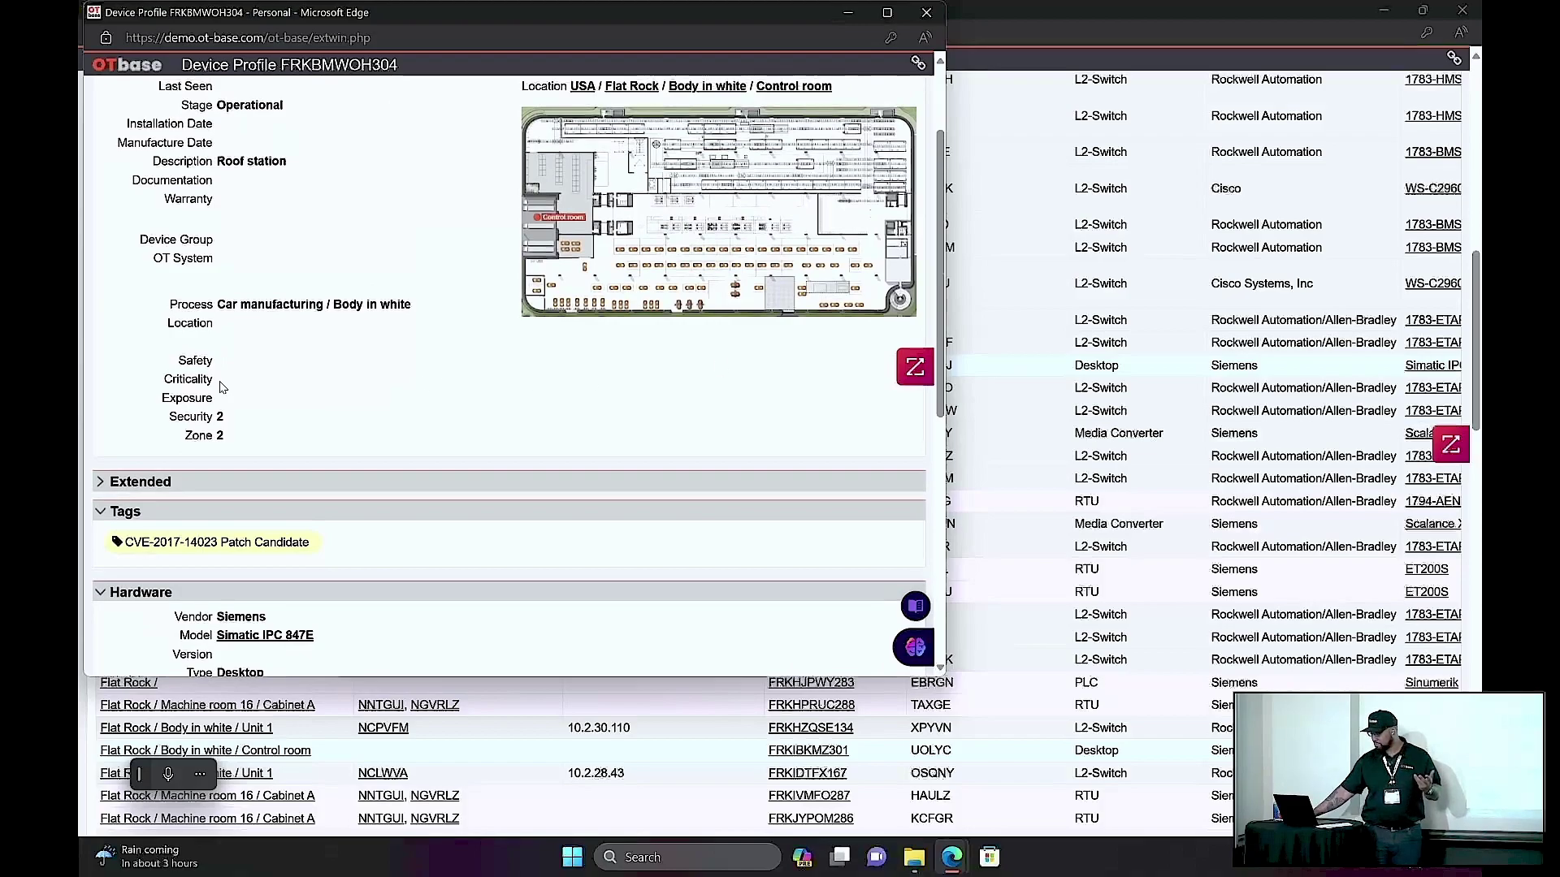
click(926, 12)
scroll(1188, 392, up, 5)
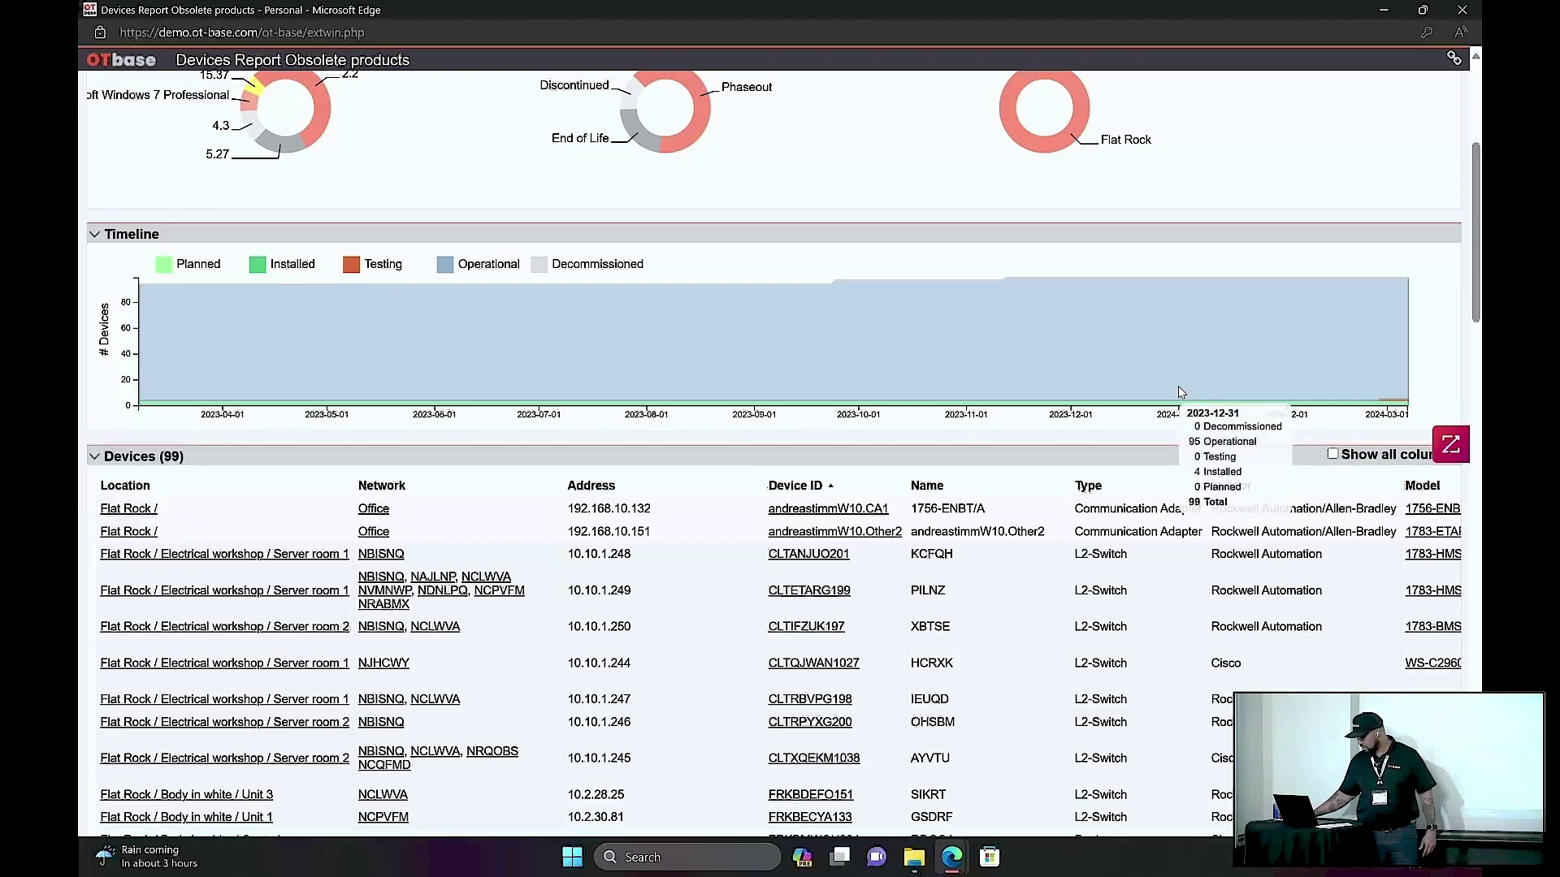
Close the Obsolete products report window
scroll(1186, 392, up, 4)
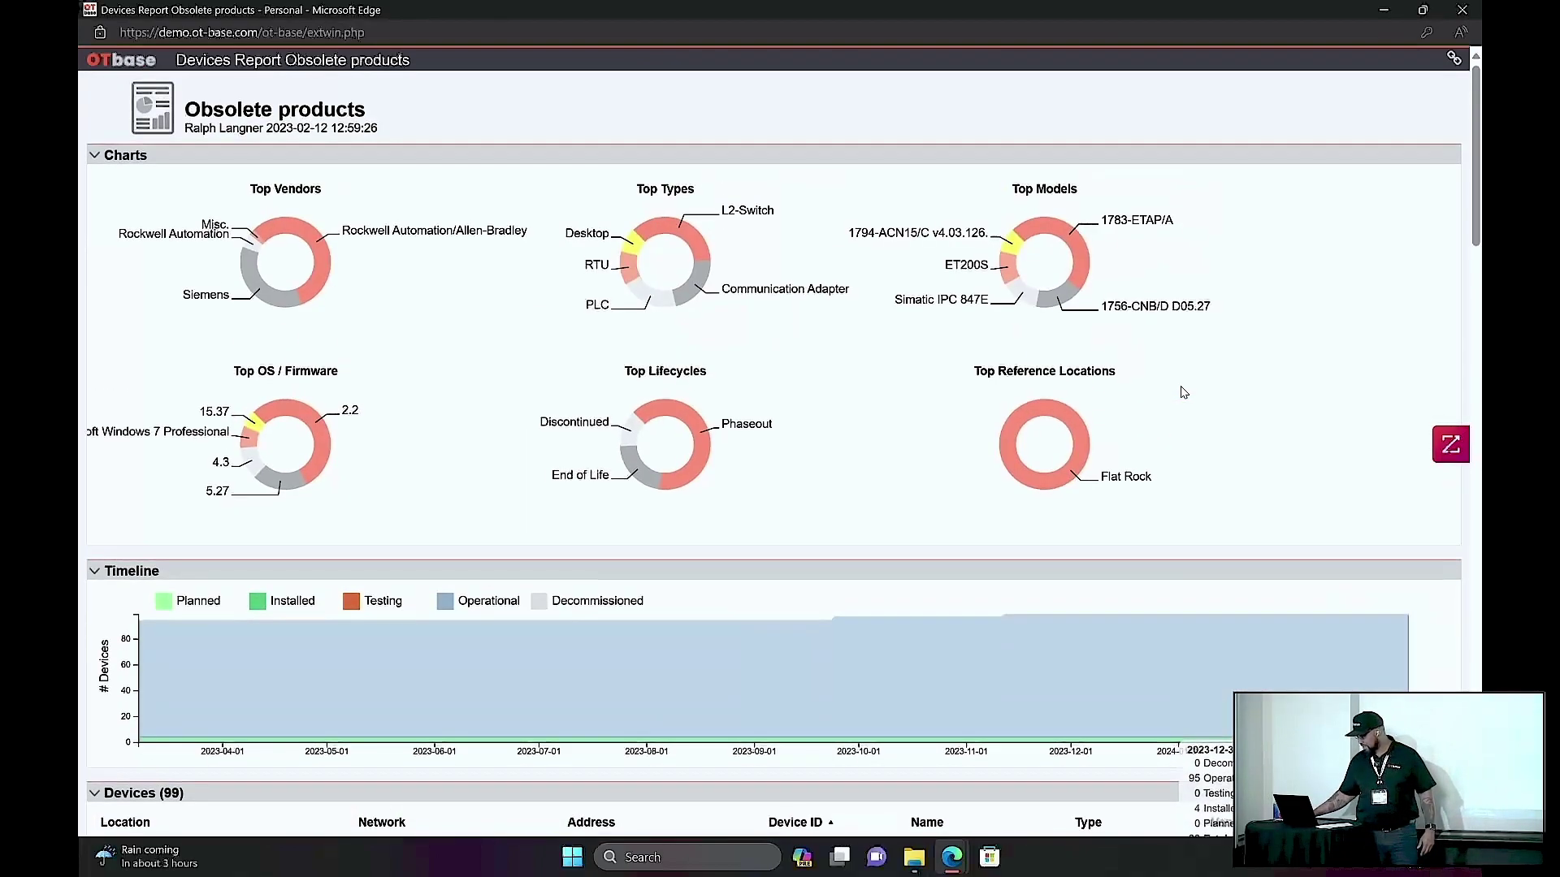
click(1472, 15)
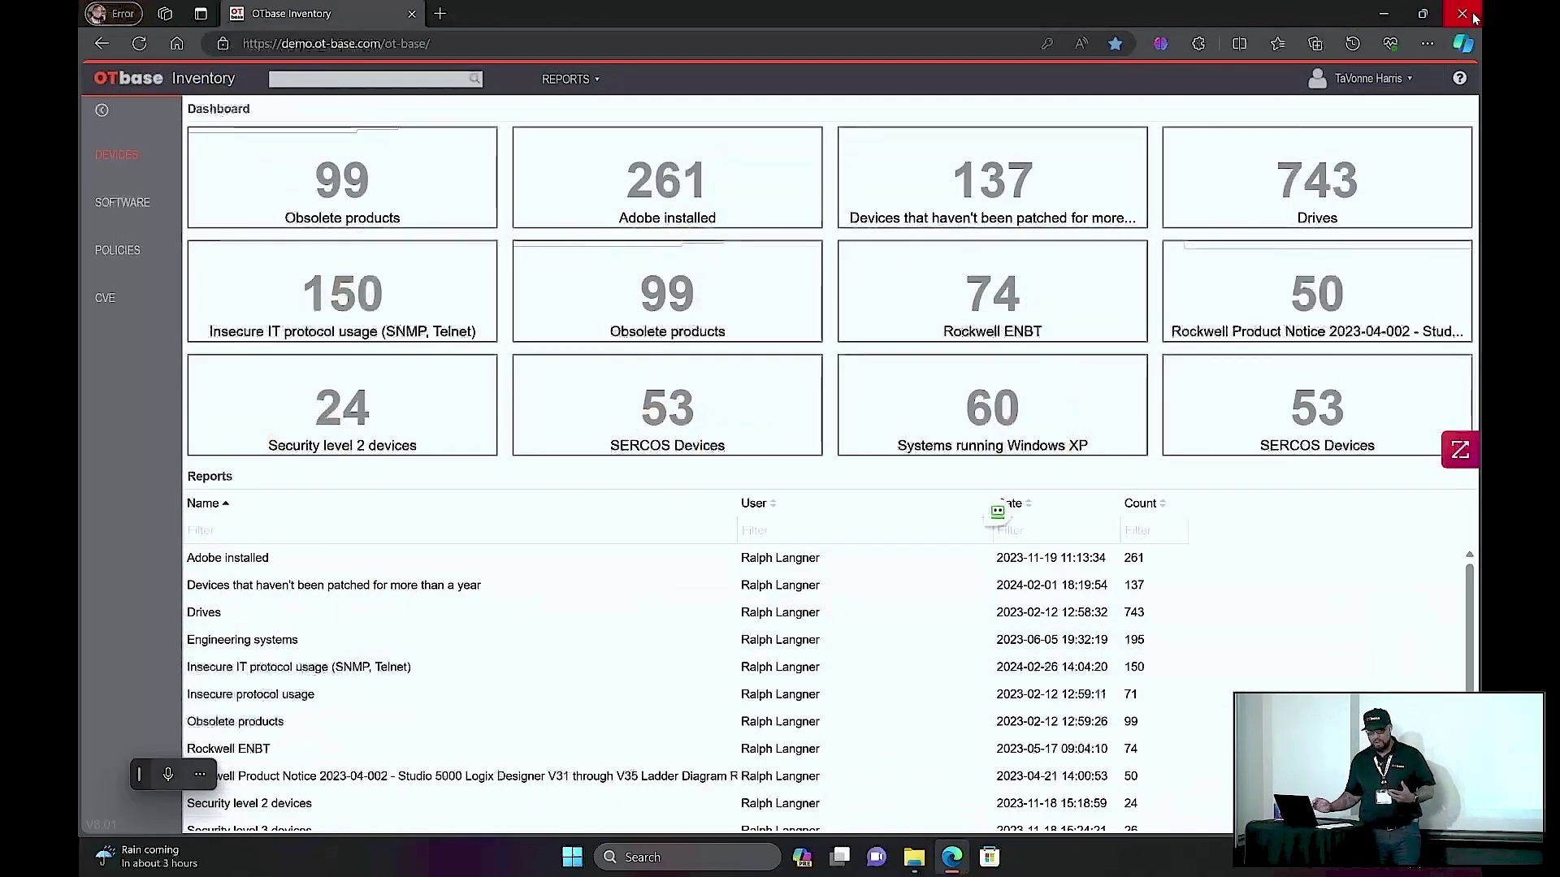